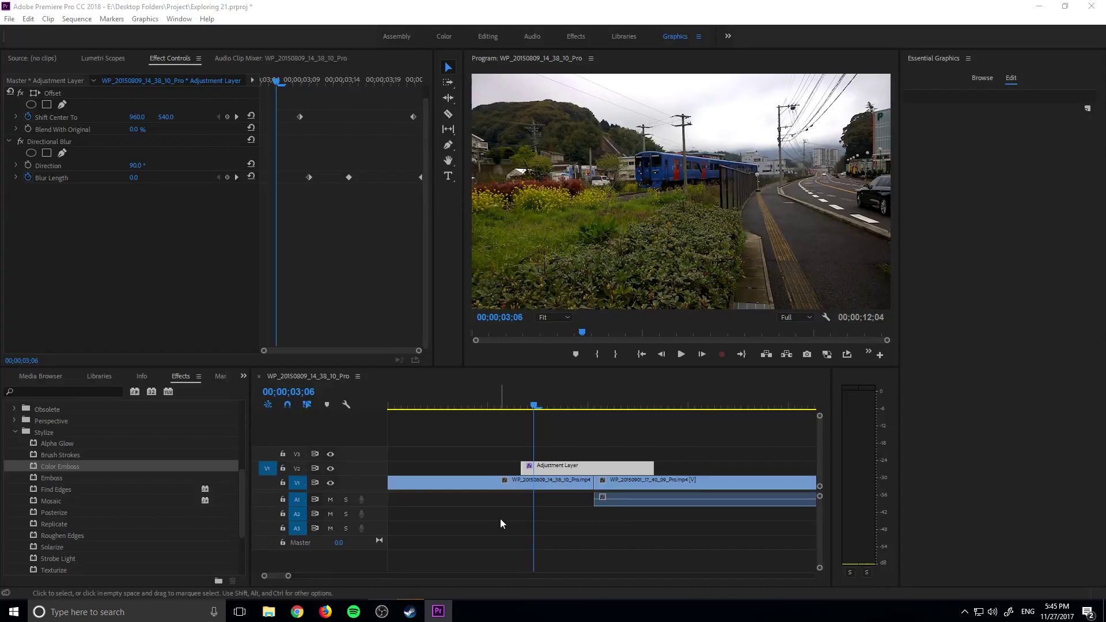
Play back and scrub the existing whip-pan transition from just before the cut.
mouse_move(531, 403)
mouse_down()
mouse_move(500, 405)
mouse_move(513, 409)
mouse_up()
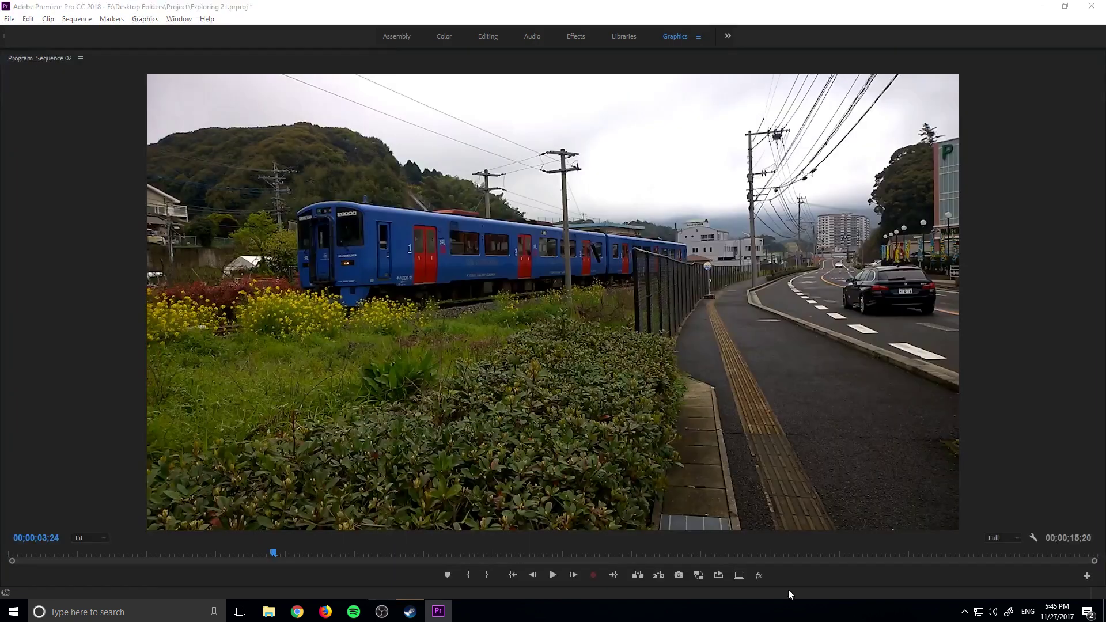
click(552, 576)
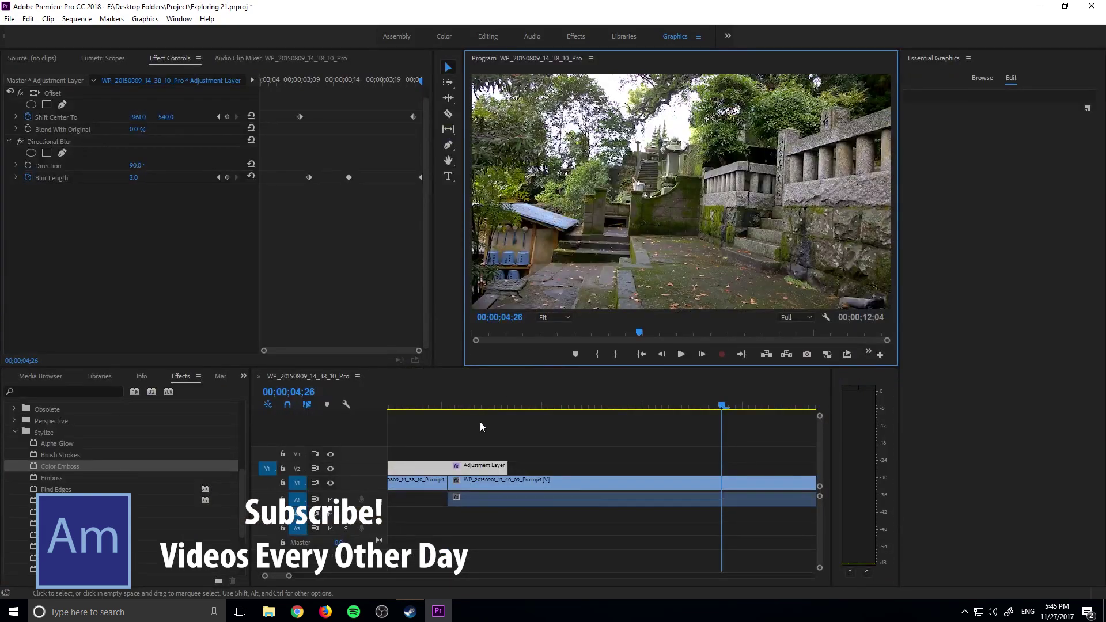
click(278, 577)
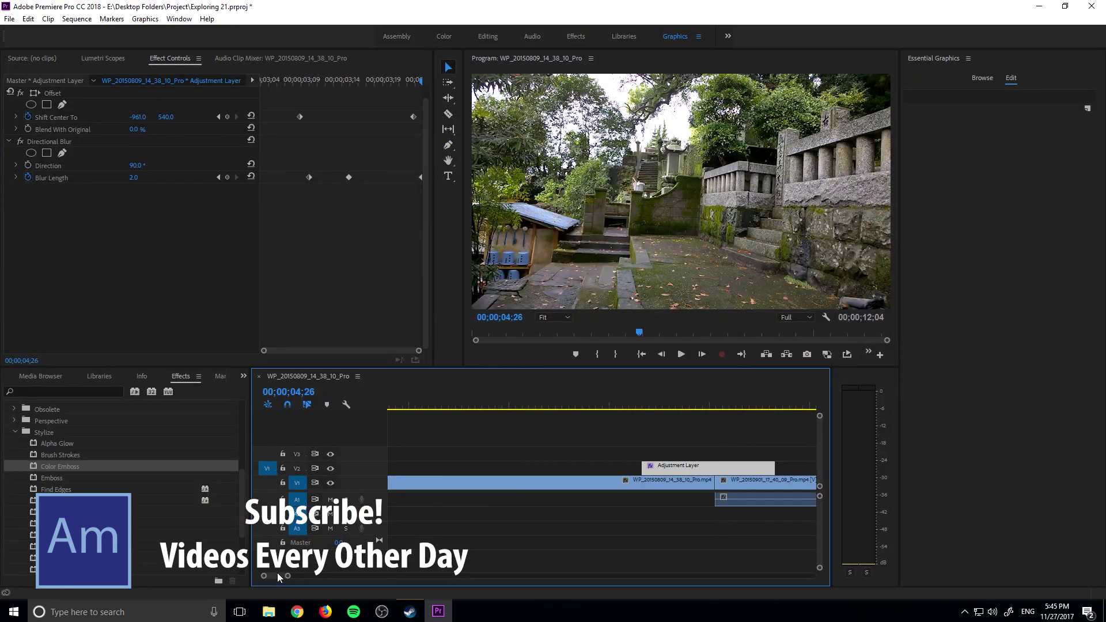
key(minus)
key(minus)
drag(523, 391, 512, 411)
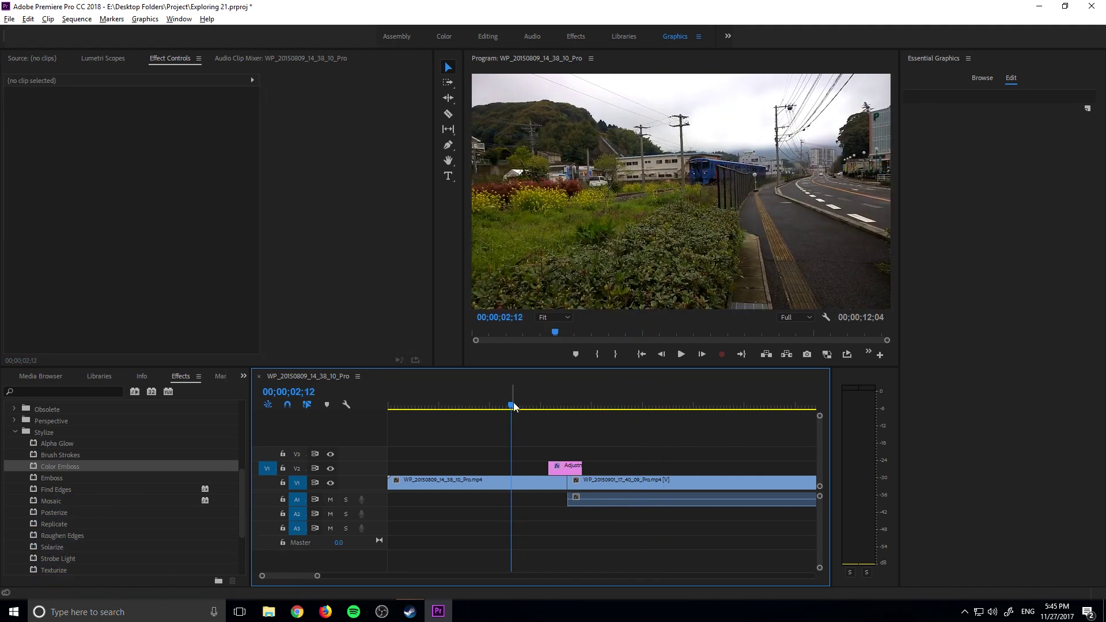
drag(513, 406, 548, 433)
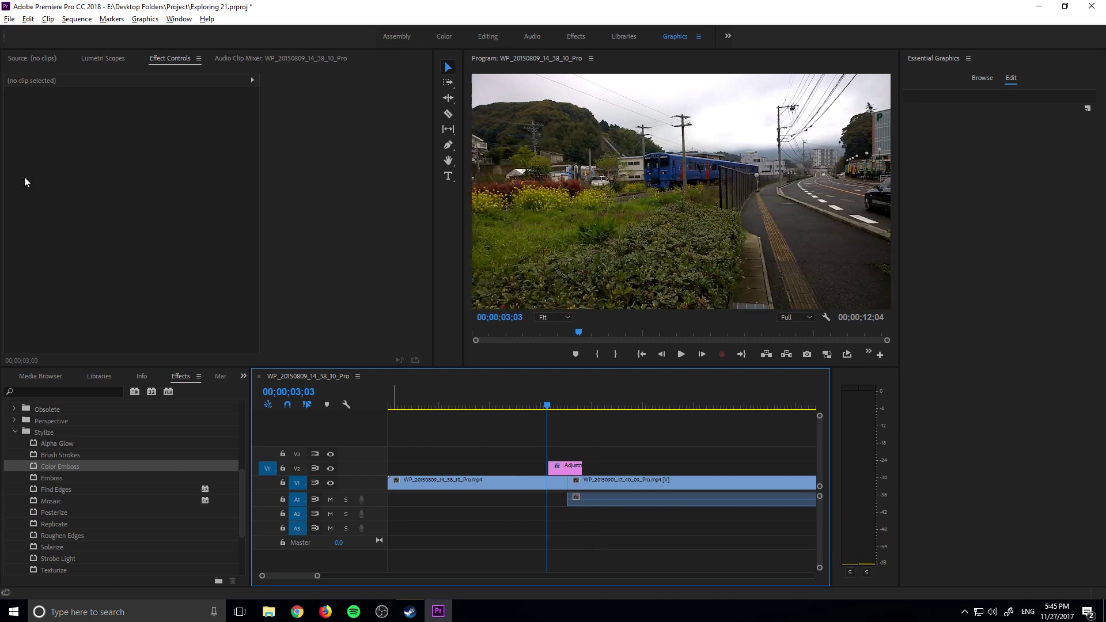
Create Sequence 02 with the default sequence preset.
click(10, 19)
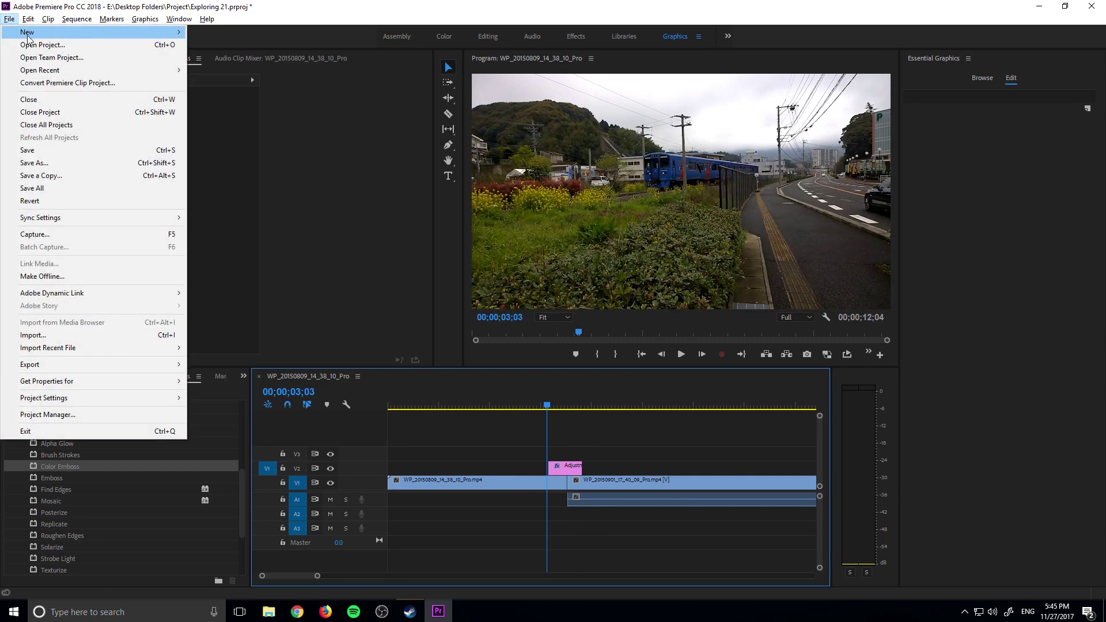
mouse_move(26, 30)
click(236, 43)
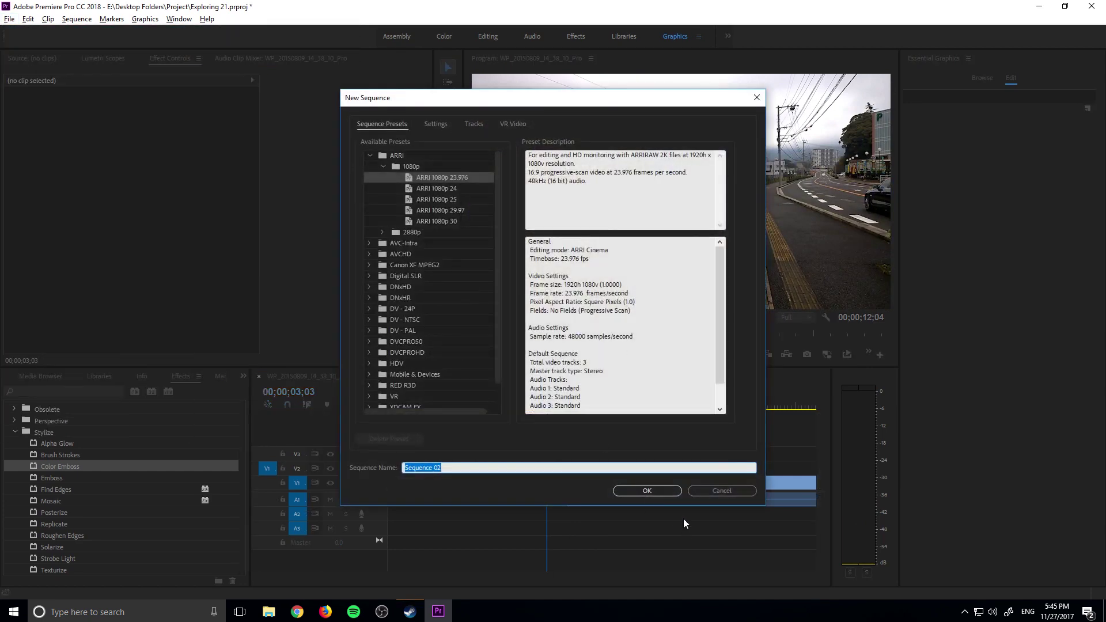
click(657, 492)
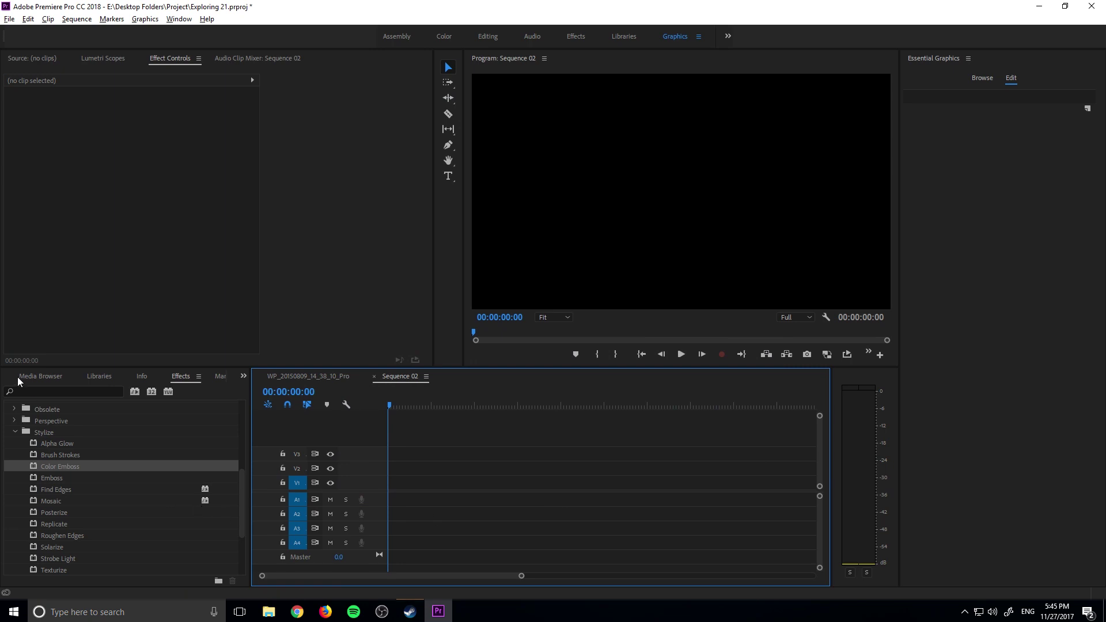
Place the roadside train and temple clips on V1, matching sequence settings to the clips.
click(9, 378)
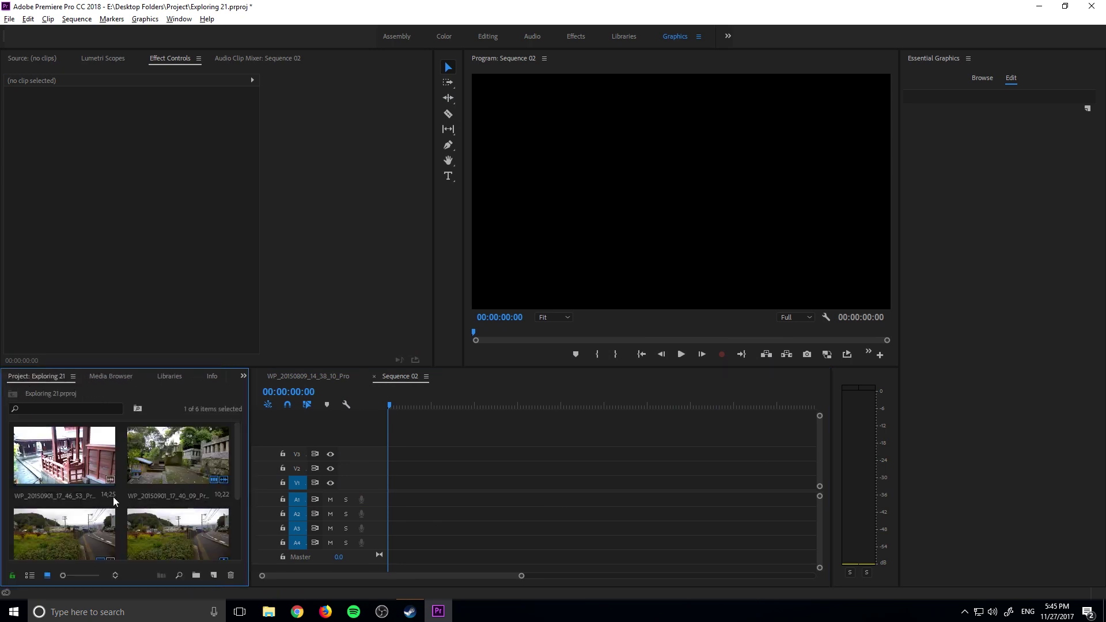
click(172, 458)
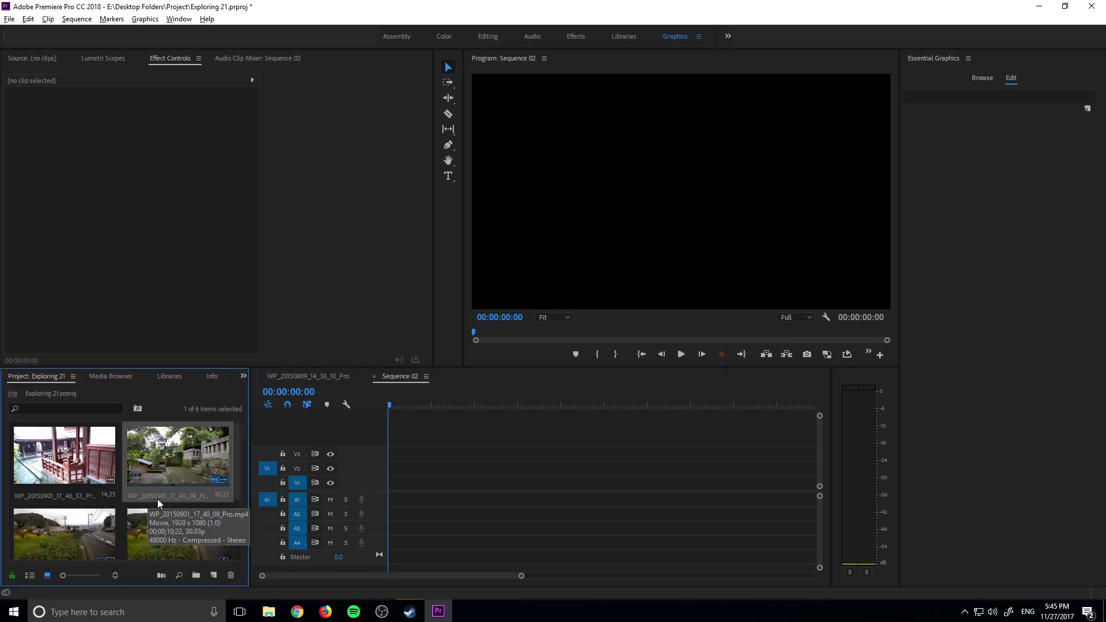
click(92, 542)
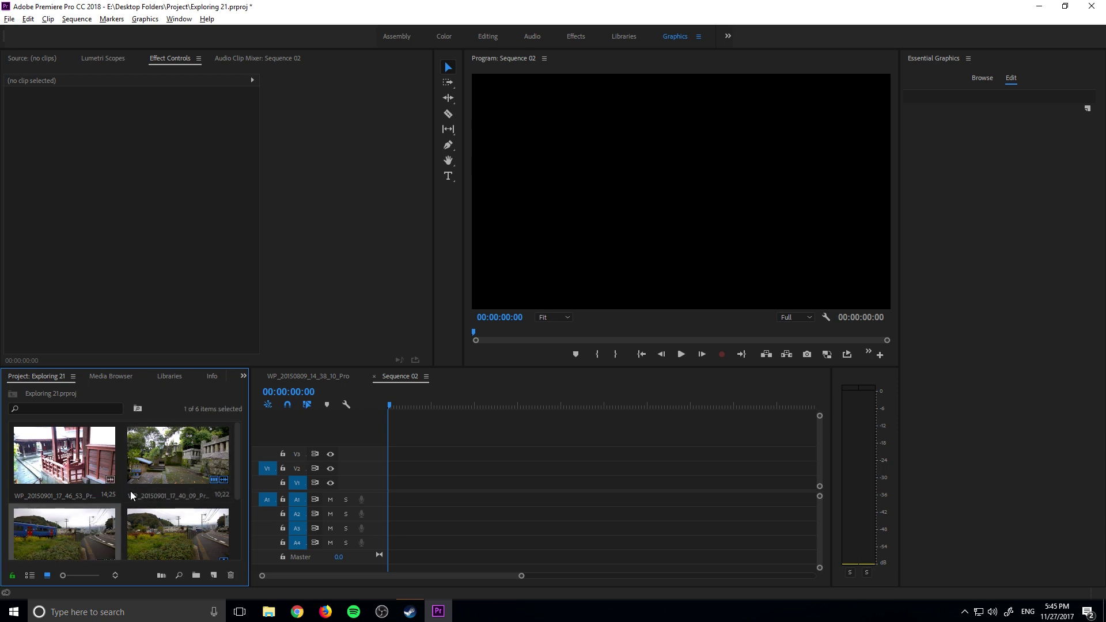
ctrl+click(178, 460)
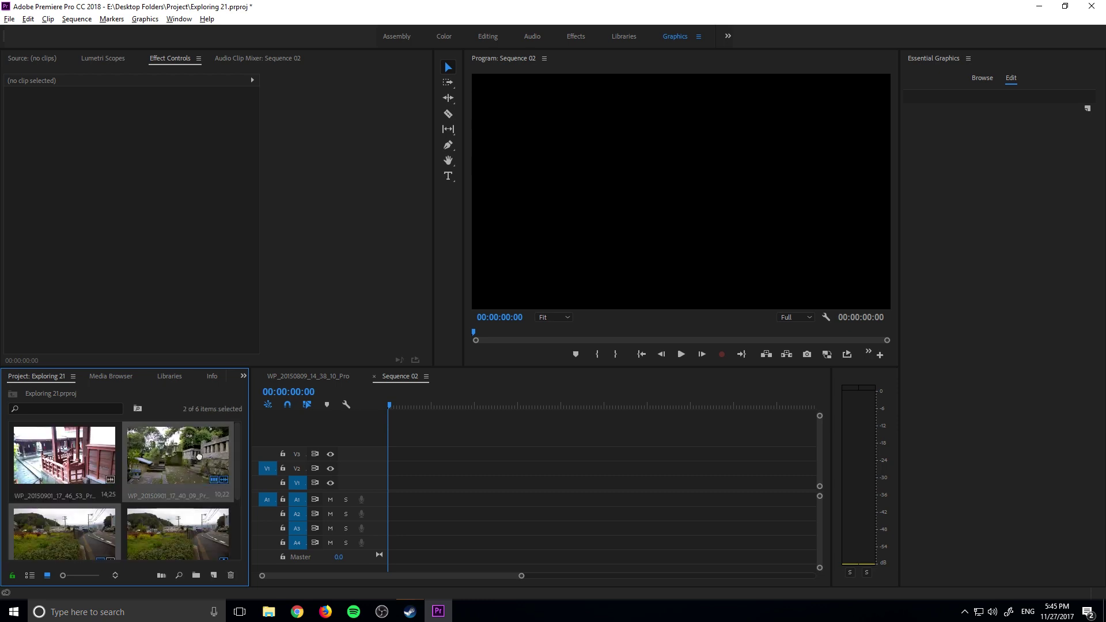
drag(199, 456, 403, 484)
click(558, 326)
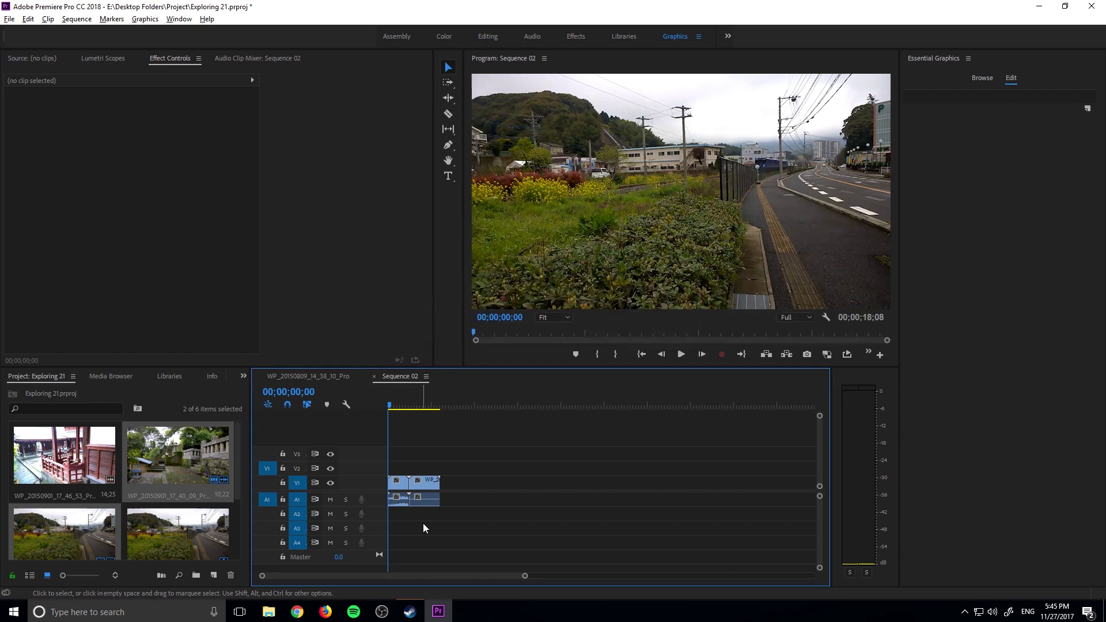
Unlink both clips' audio and delete the audio from A1.
click(402, 399)
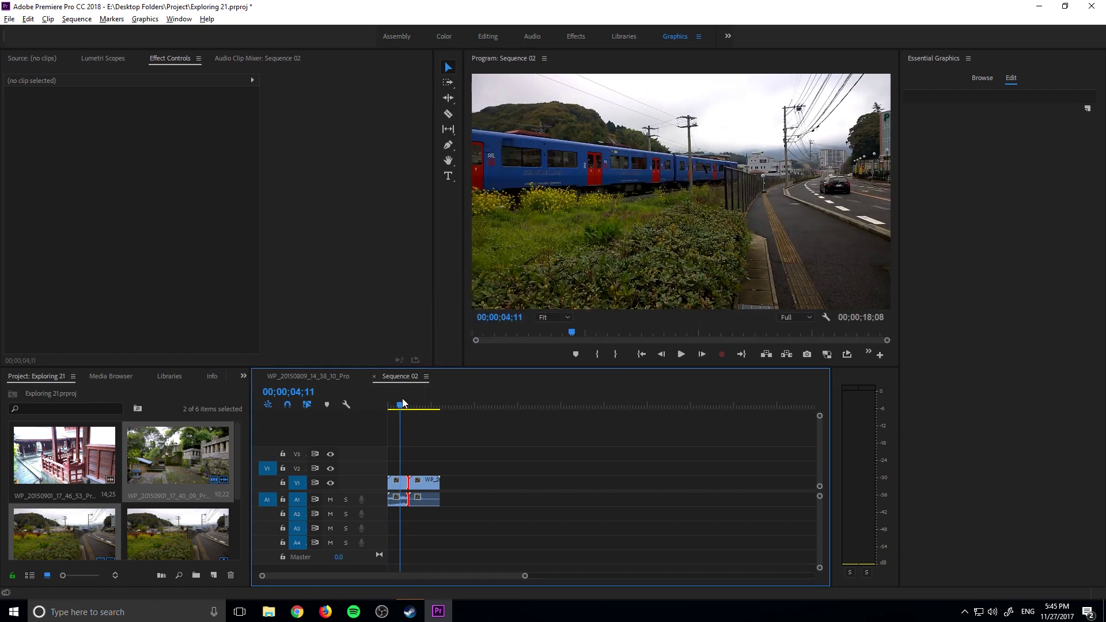
drag(455, 452, 392, 504)
right_click(419, 490)
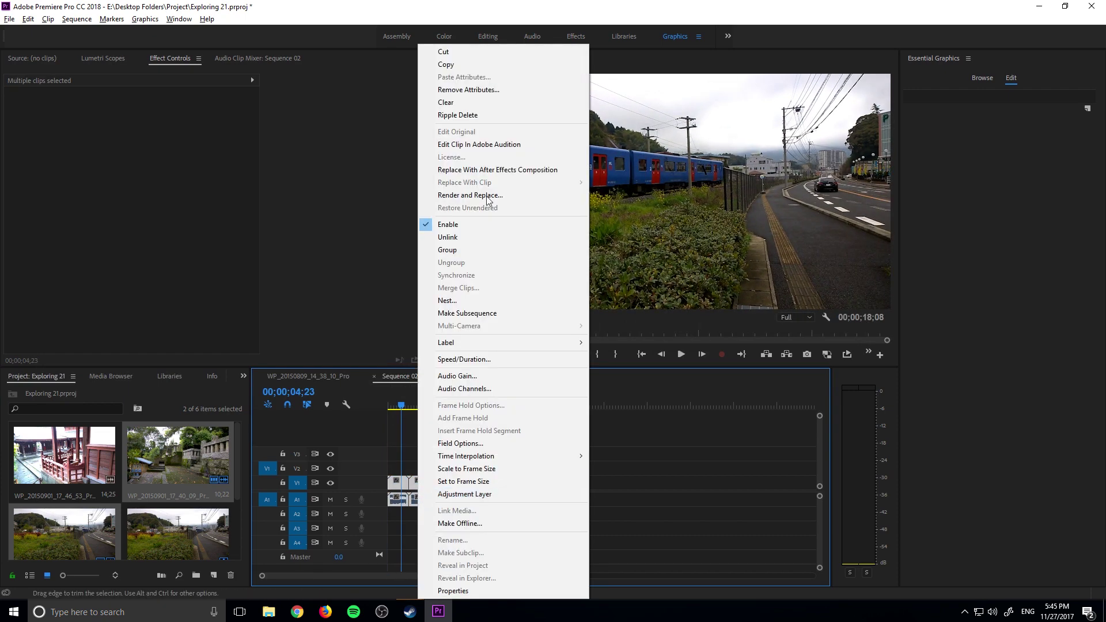
click(457, 242)
click(423, 506)
key(Delete)
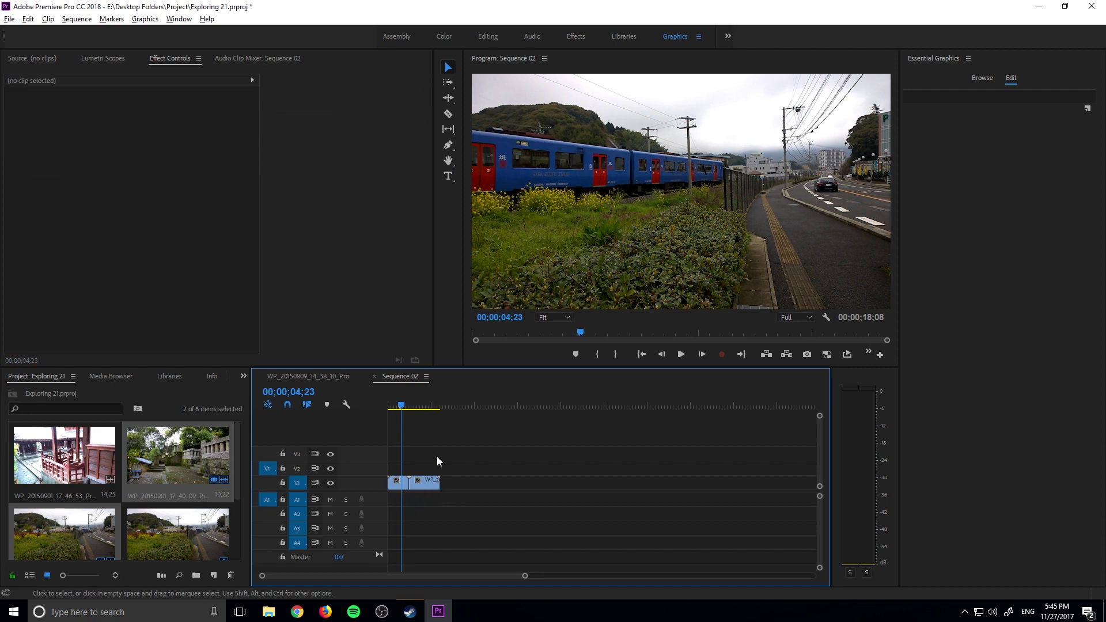
drag(398, 407, 396, 407)
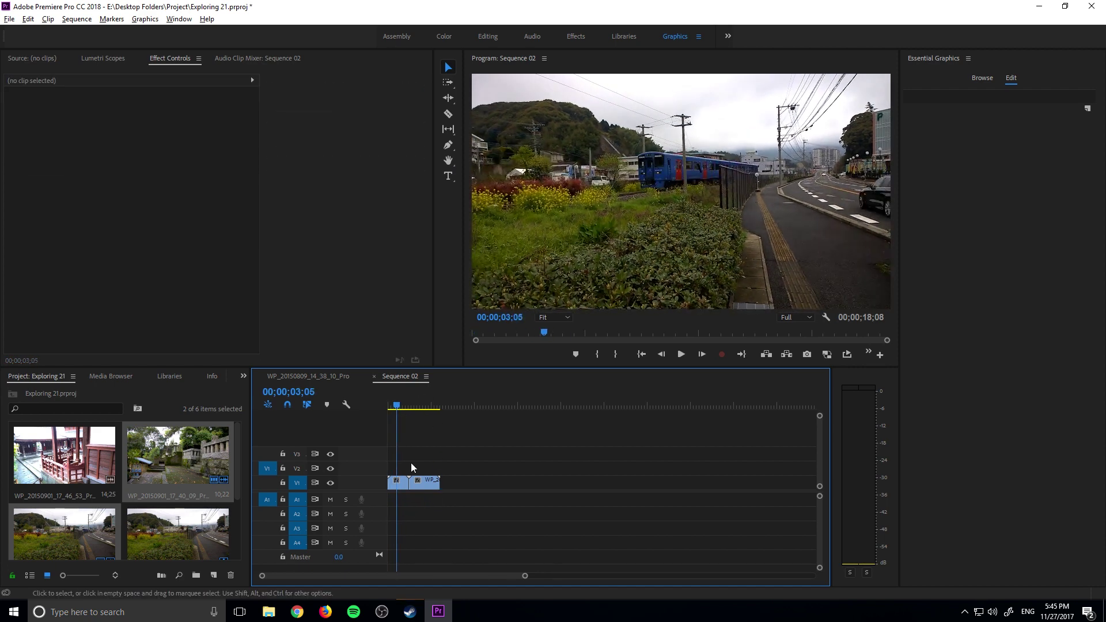
key(=)
key(=)
key(=)
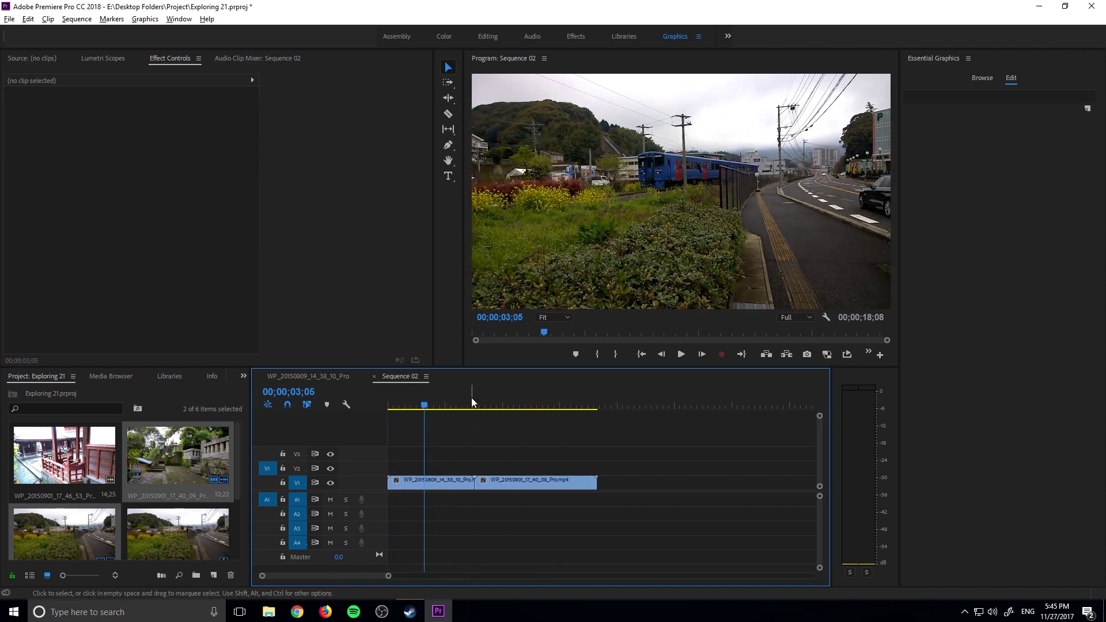
Trim the train clip's end at the playhead and butt the temple clip against it.
mouse_move(438, 408)
mouse_down()
mouse_move(475, 408)
mouse_move(445, 416)
mouse_up()
mouse_move(472, 488)
mouse_down()
mouse_move(443, 488)
mouse_move(484, 492)
mouse_move(471, 490)
mouse_up()
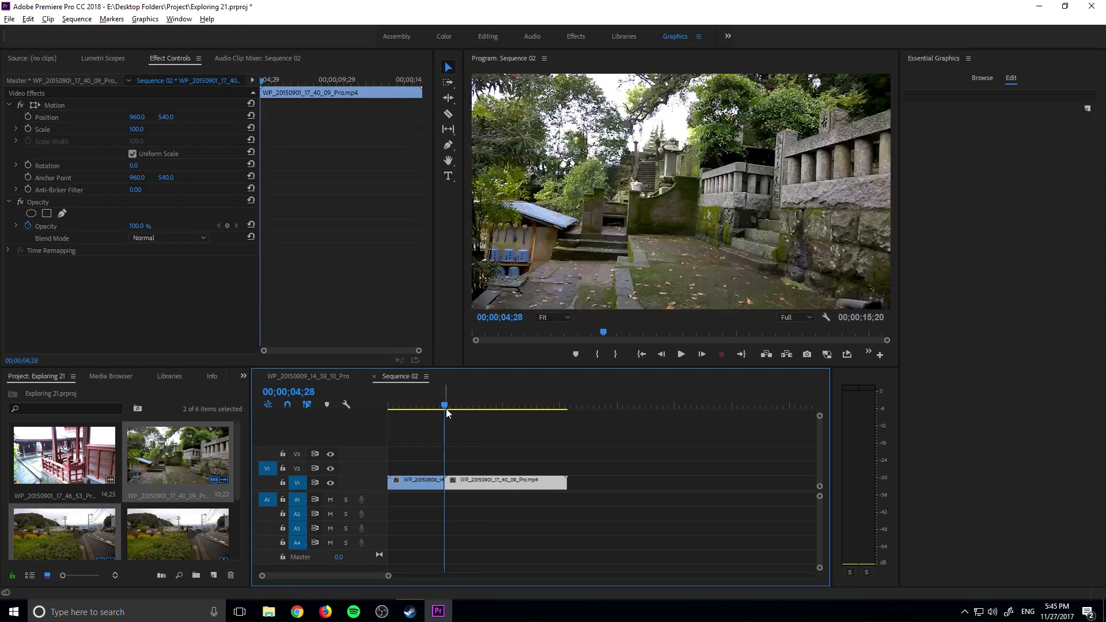
drag(447, 406, 441, 404)
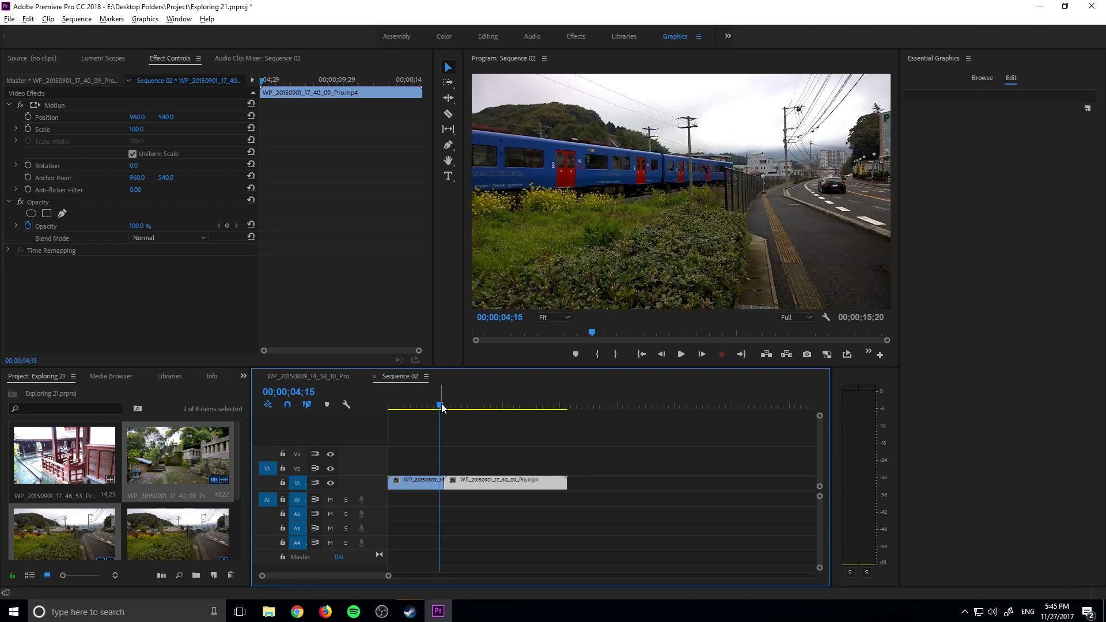
scroll(188, 541, down, 3)
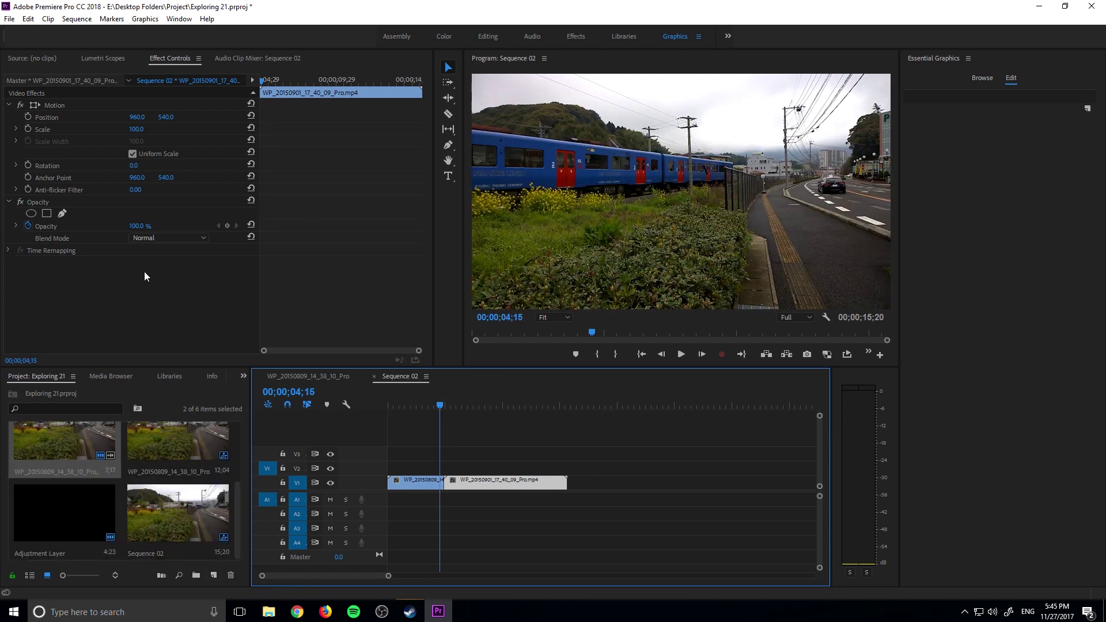
Create a new adjustment layer and lay it on V2 over the cut.
click(9, 20)
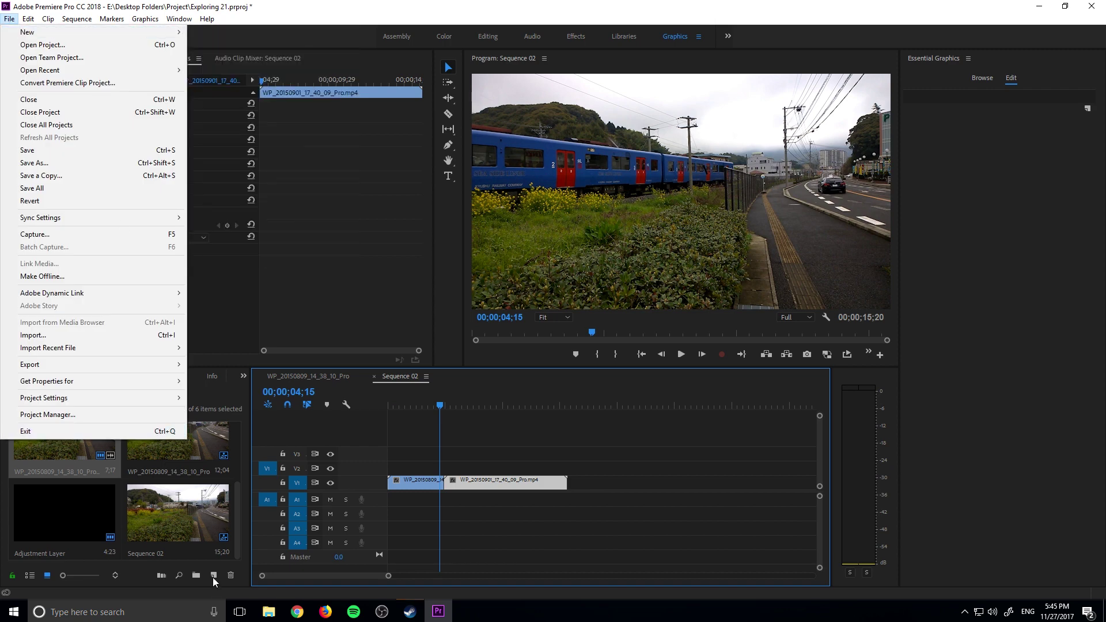
click(213, 576)
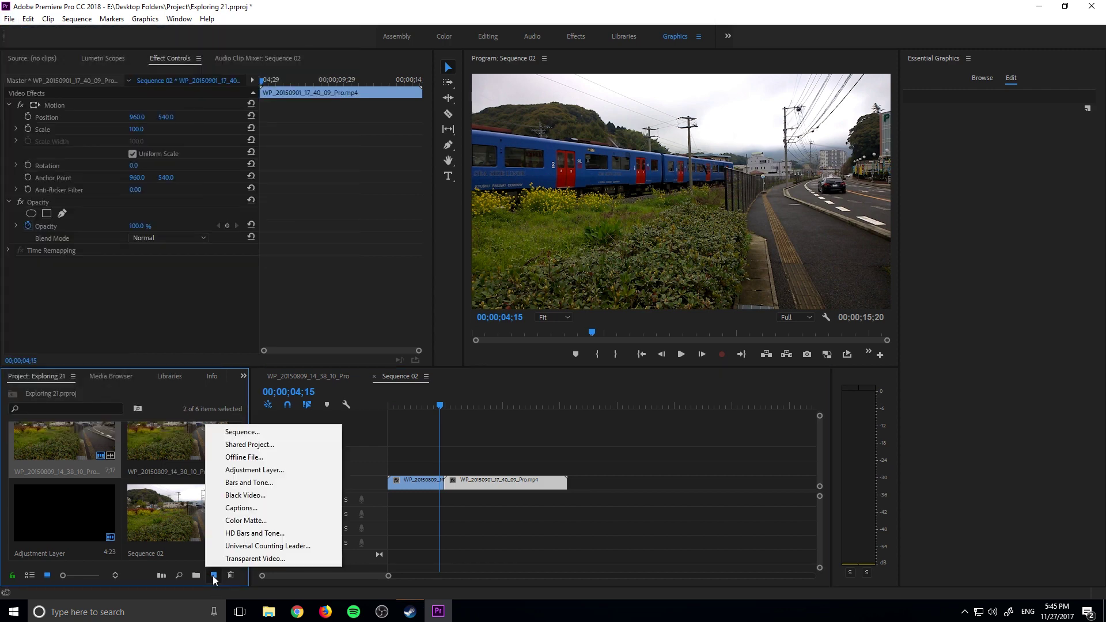
click(262, 470)
click(554, 347)
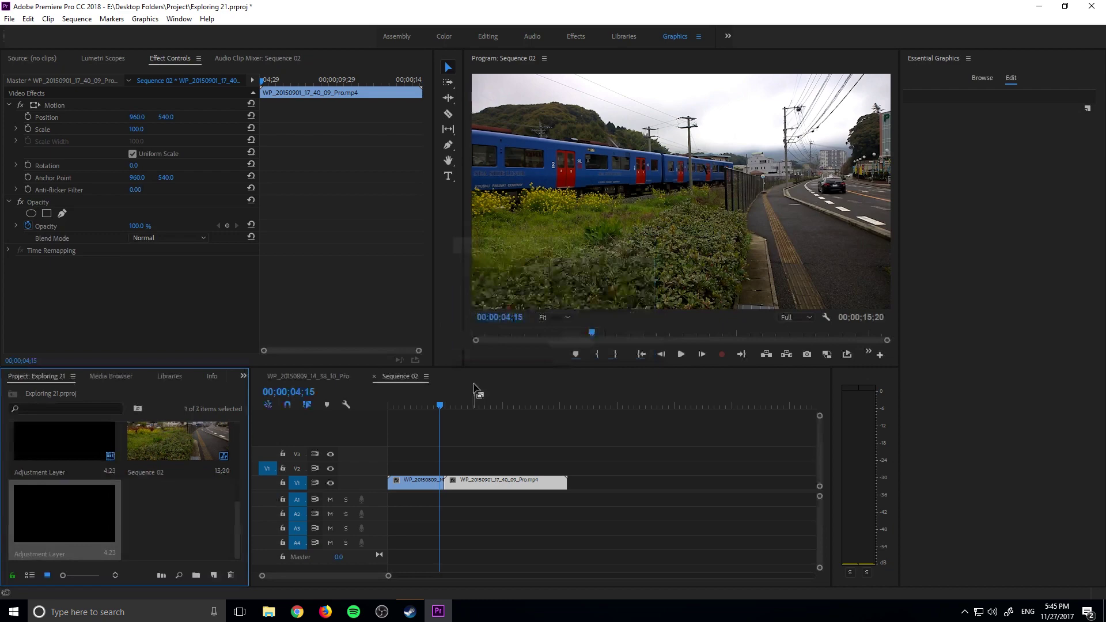
drag(82, 531, 424, 466)
key(equal)
key(equal)
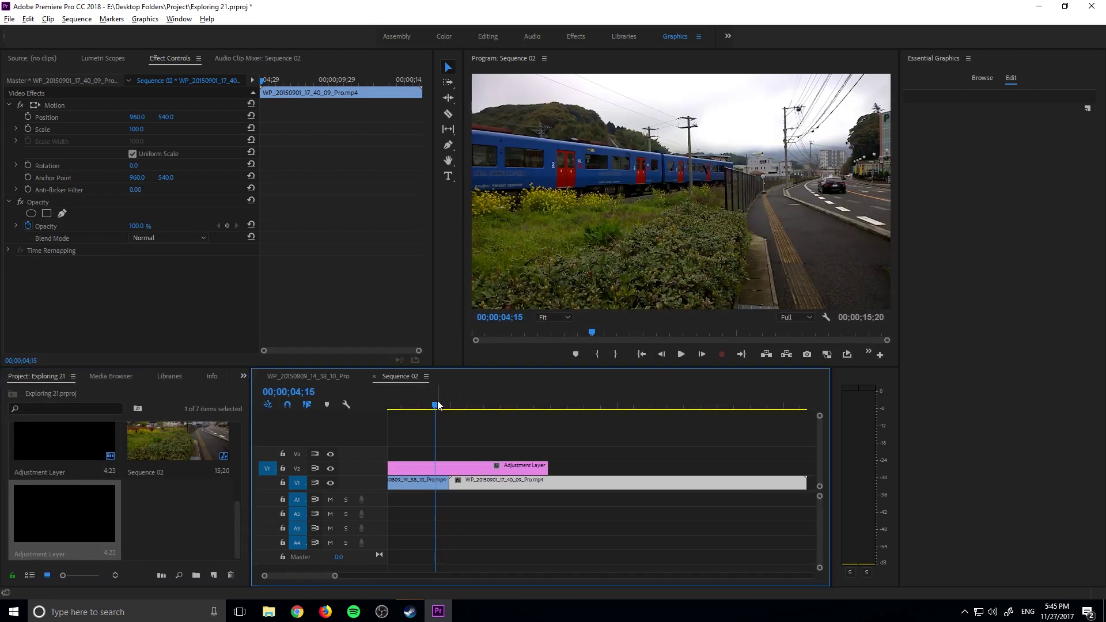
Step frame by frame to locate the exact cut between the train and temple clips.
click(453, 404)
drag(453, 404, 449, 403)
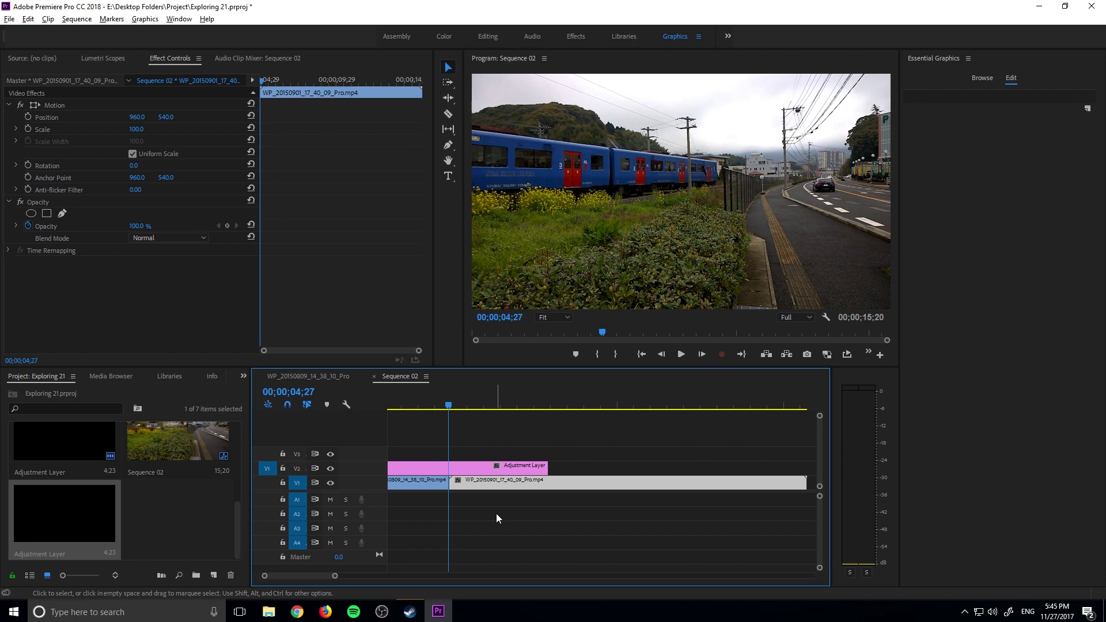
scroll(496, 513, up, 3)
scroll(543, 459, down, 1)
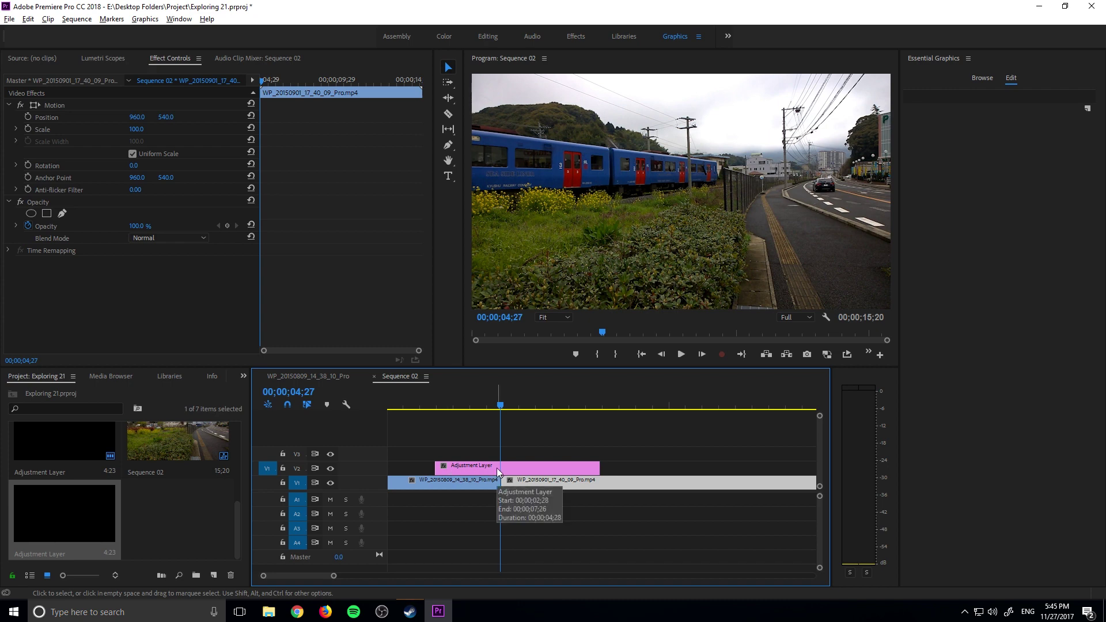
key(shift+Left)
key(Right)
key(Right)
key(Right)
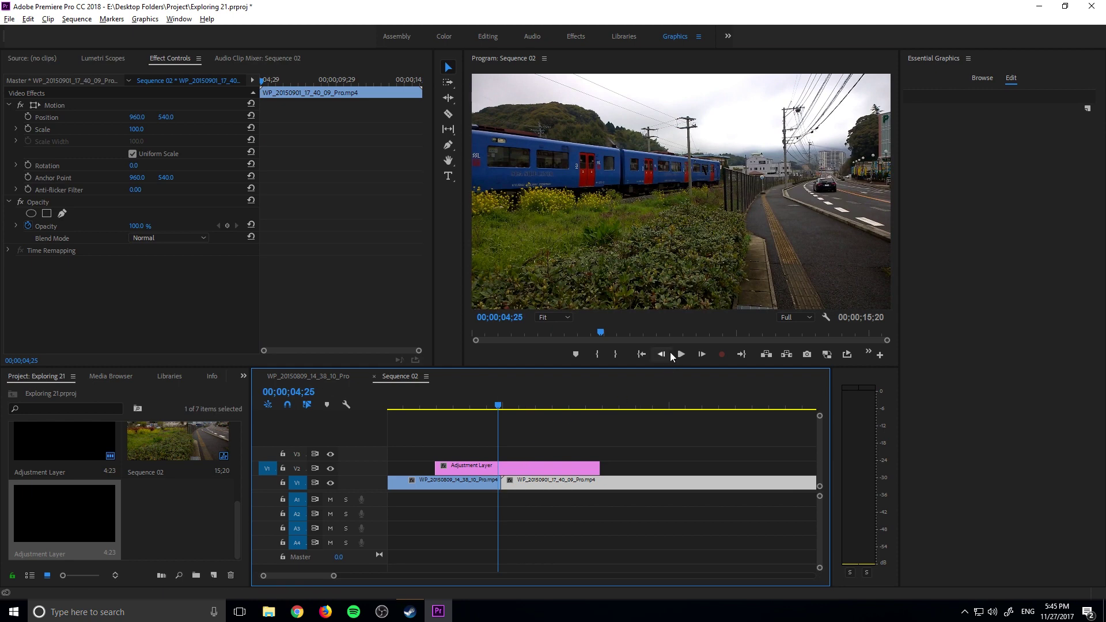
key(Right)
drag(500, 397, 502, 396)
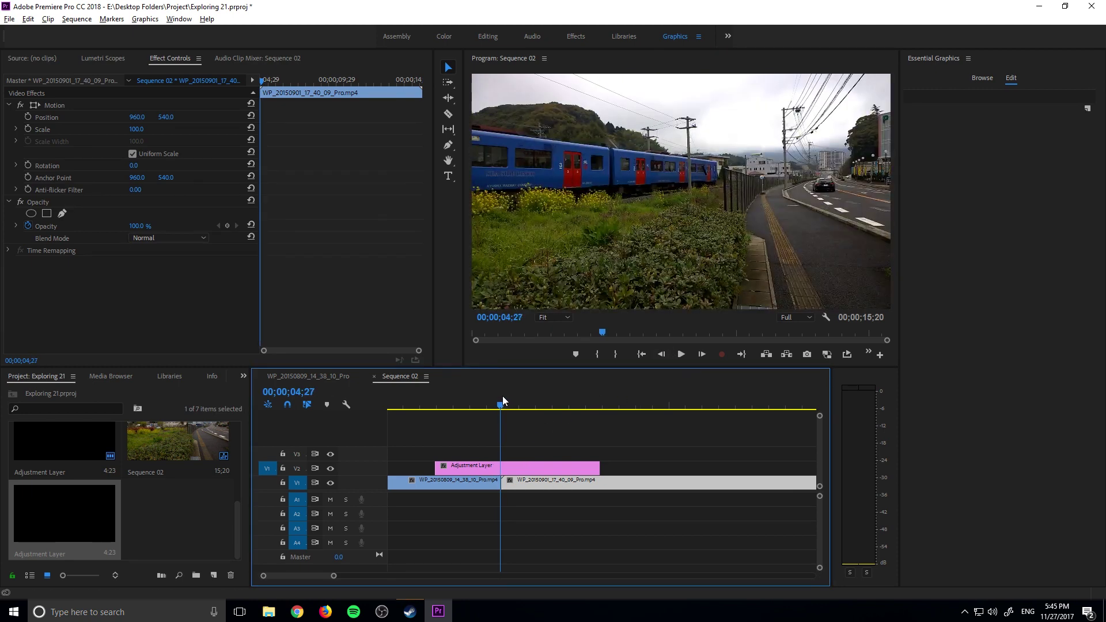
click(694, 354)
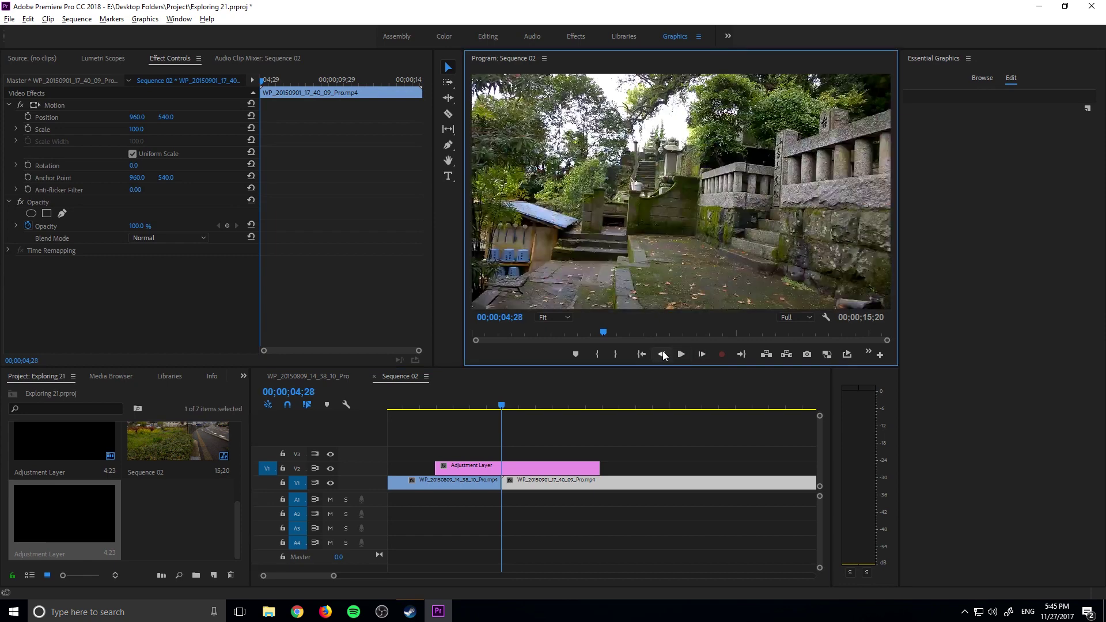
click(662, 354)
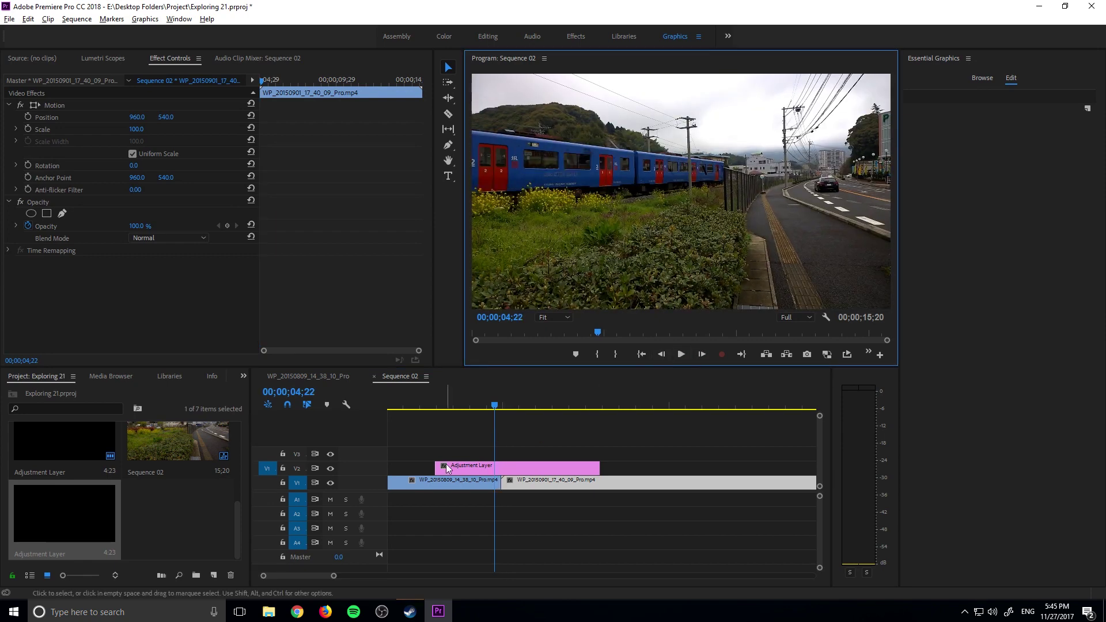
Trim the adjustment layer to run from 04;22 to 05;07.
drag(437, 468, 496, 473)
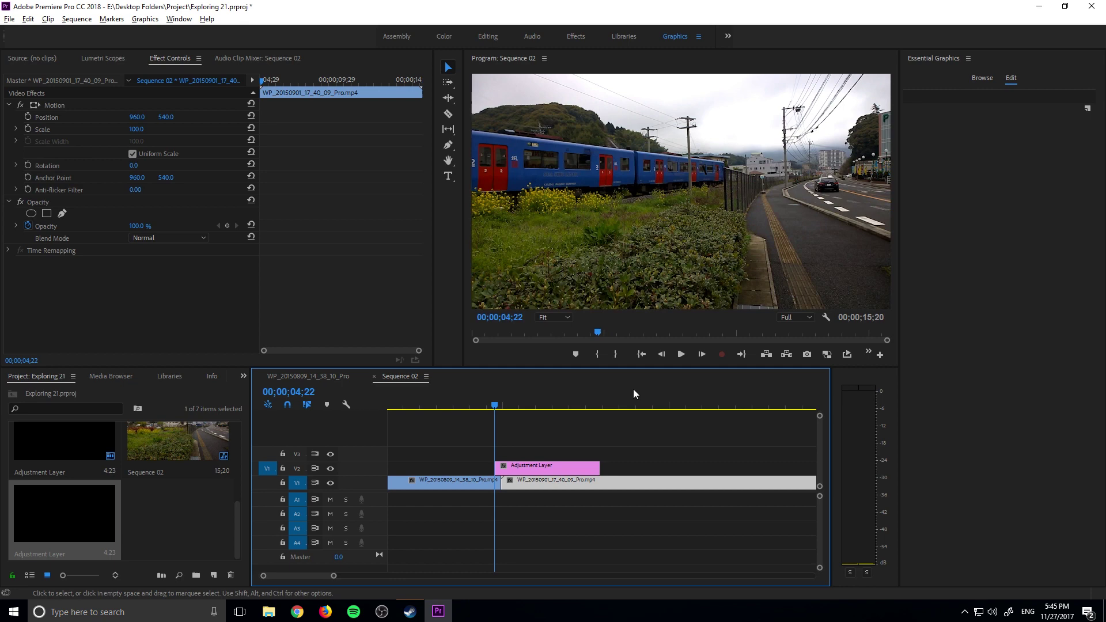
click(706, 355)
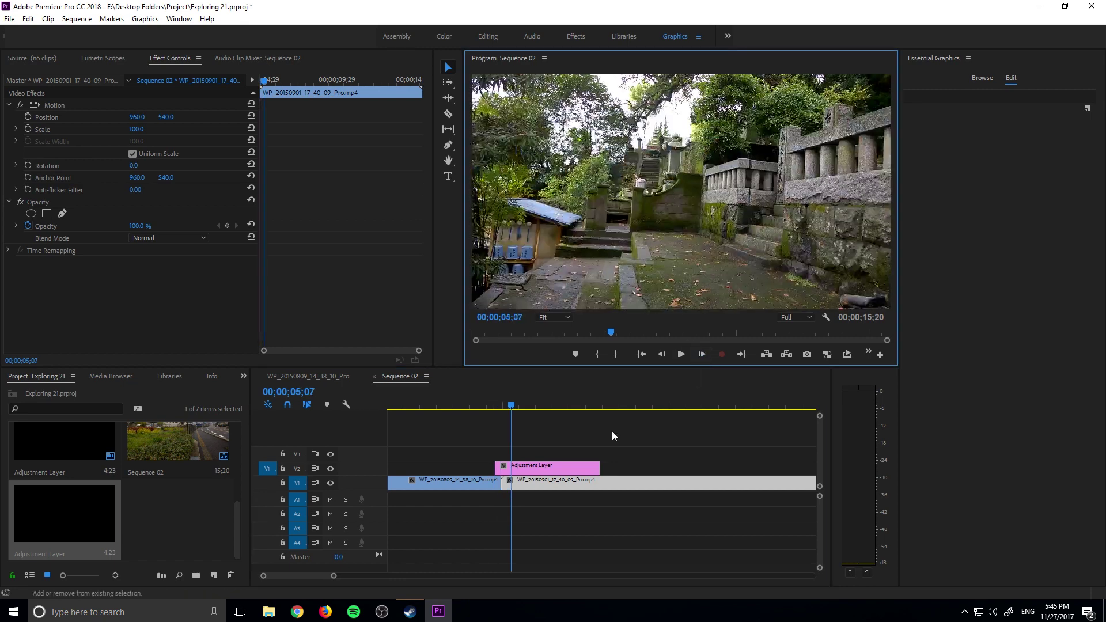
drag(497, 465, 521, 465)
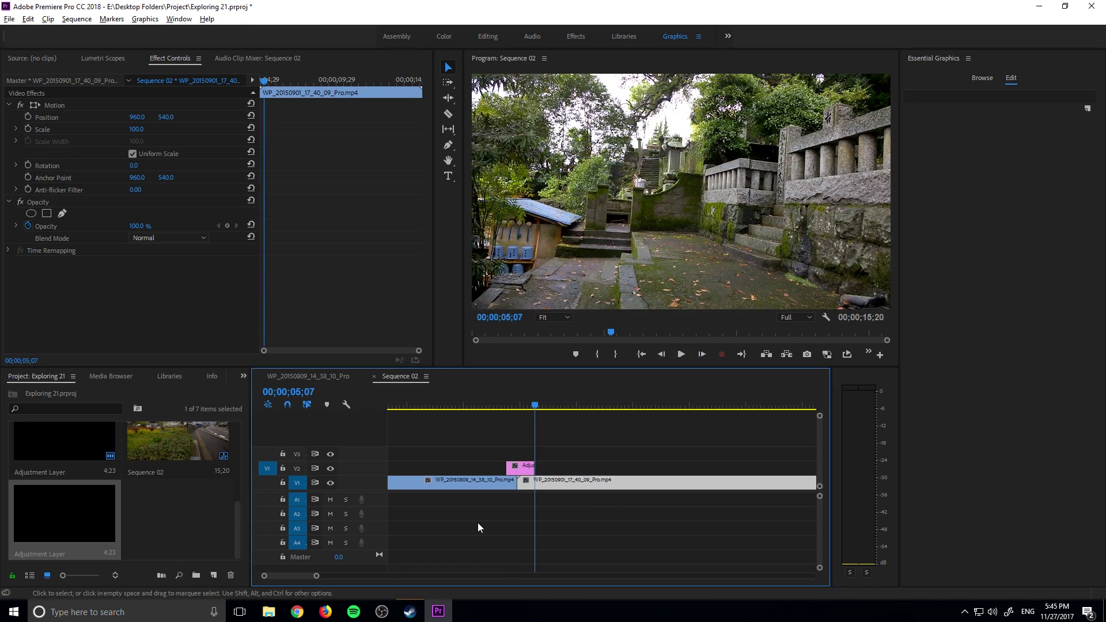
key(=)
key(=)
key(=)
Search 'offset' in the Effects panel and apply Offset to the adjustment layer.
drag(554, 410, 527, 413)
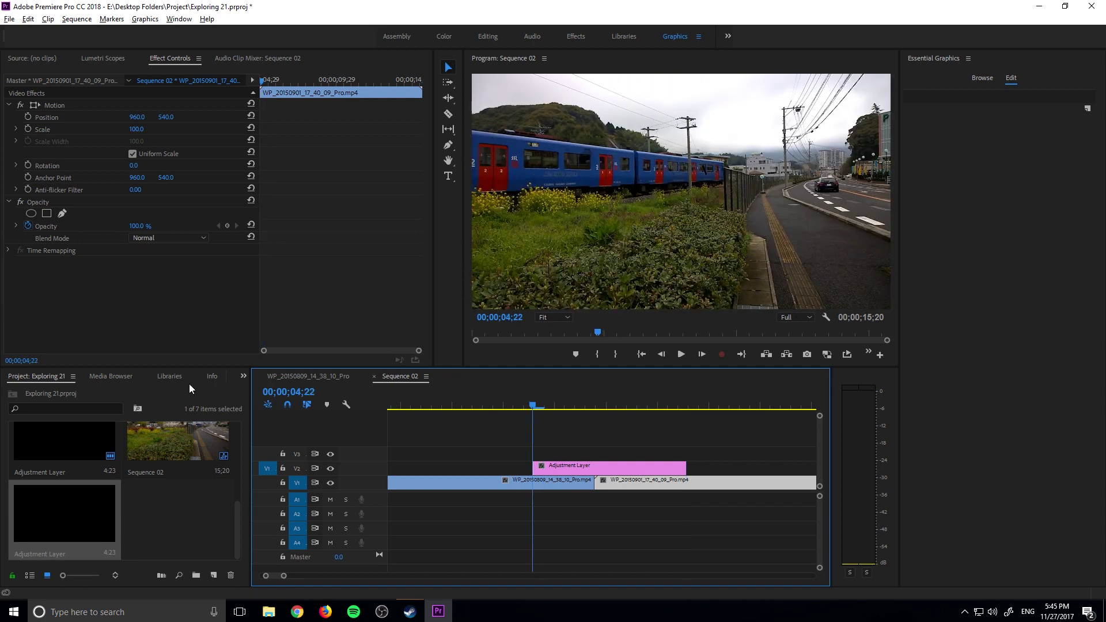
click(242, 378)
click(263, 445)
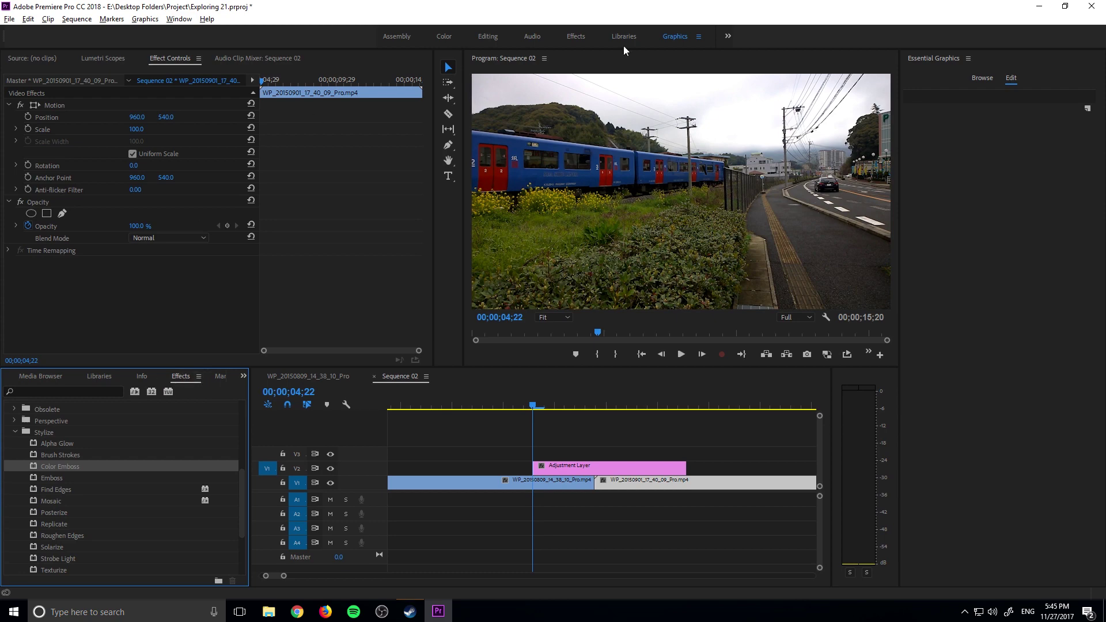
click(54, 394)
text(offset)
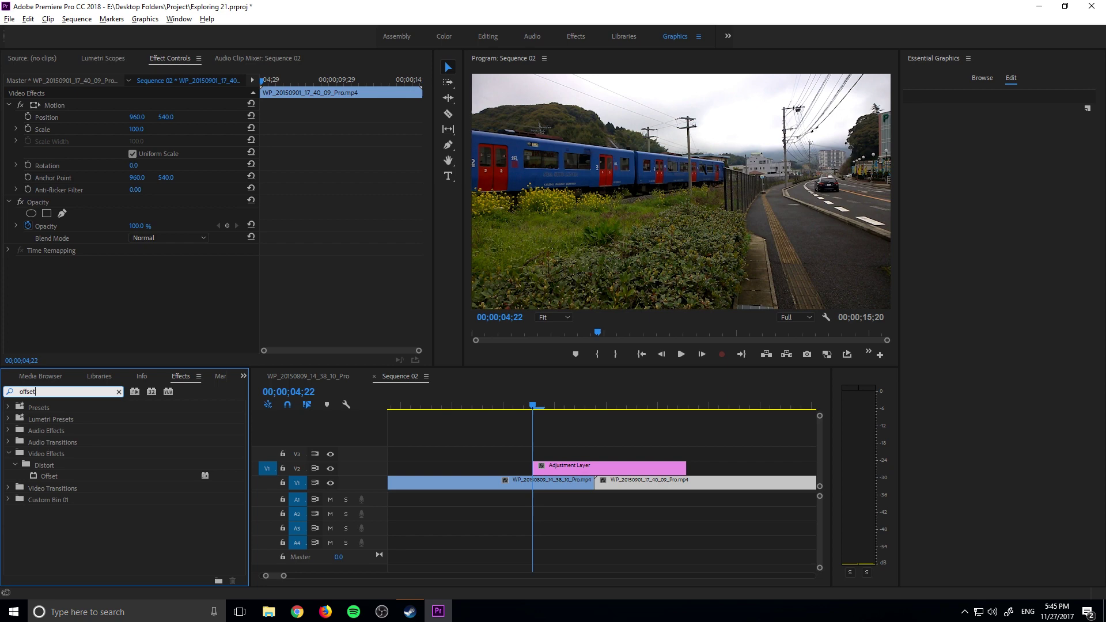
click(49, 476)
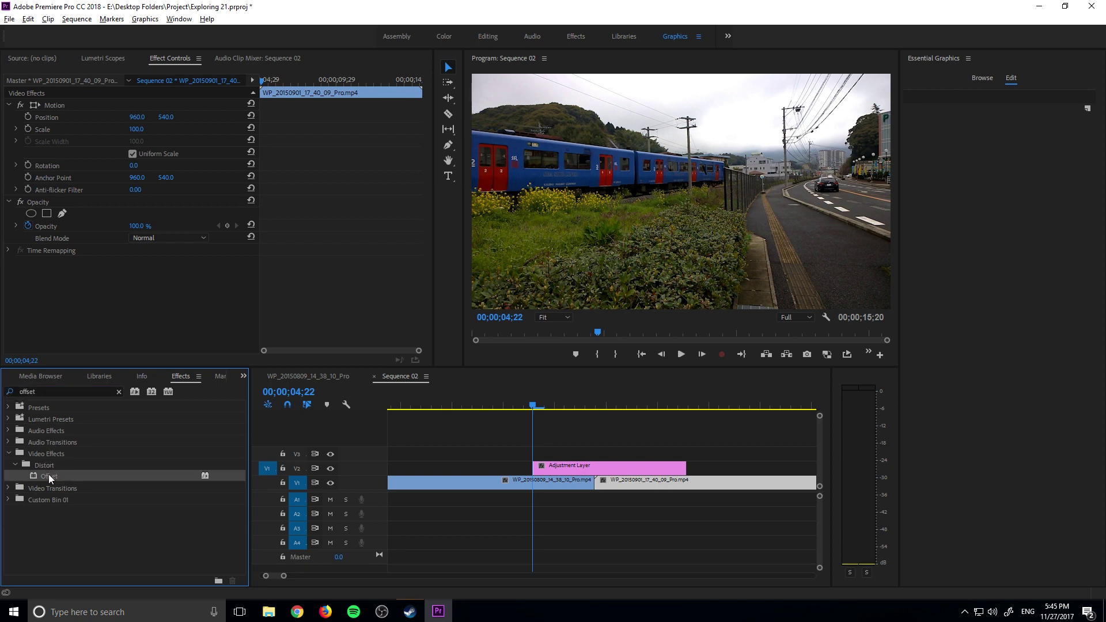
drag(48, 474, 570, 470)
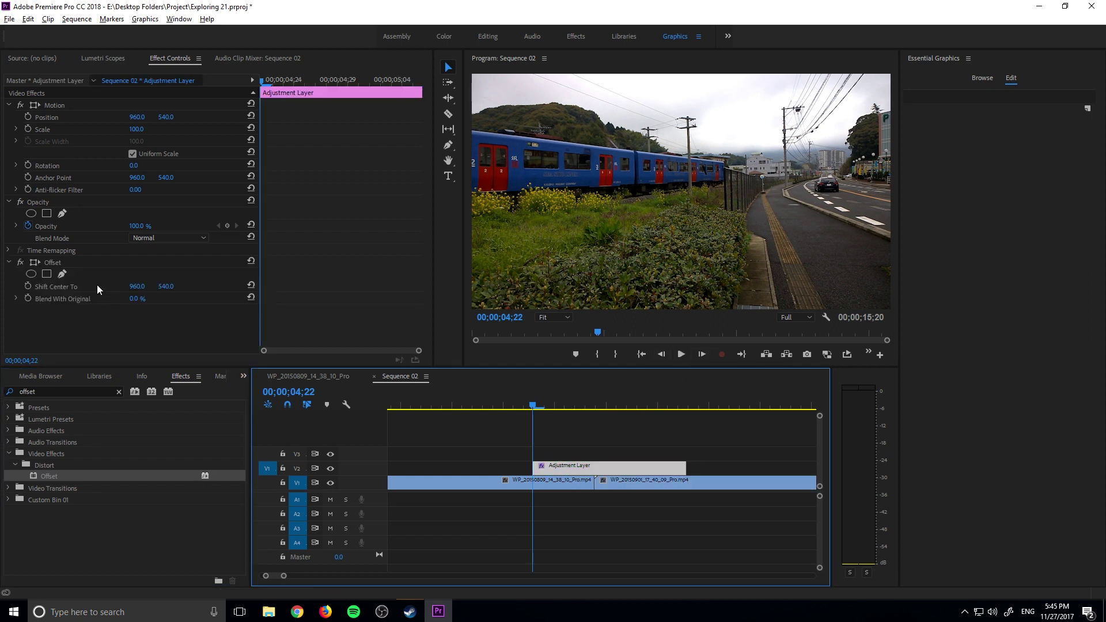
Slide Offset's Shift Center To X leftward (872, 678, then -974) to preview the wrap.
click(702, 354)
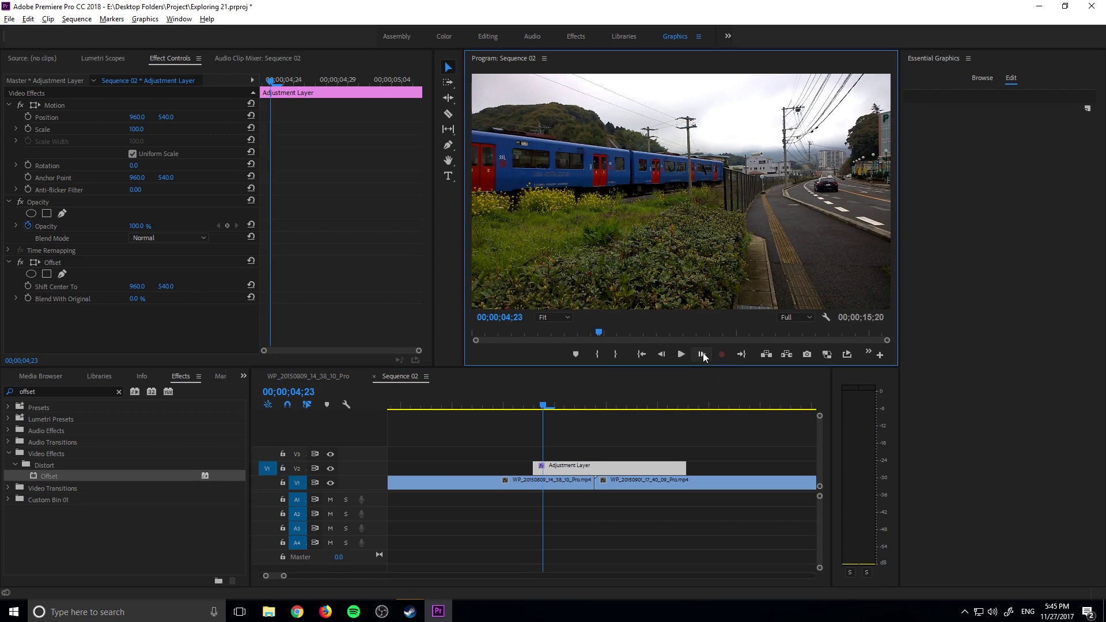
drag(148, 286, 98, 286)
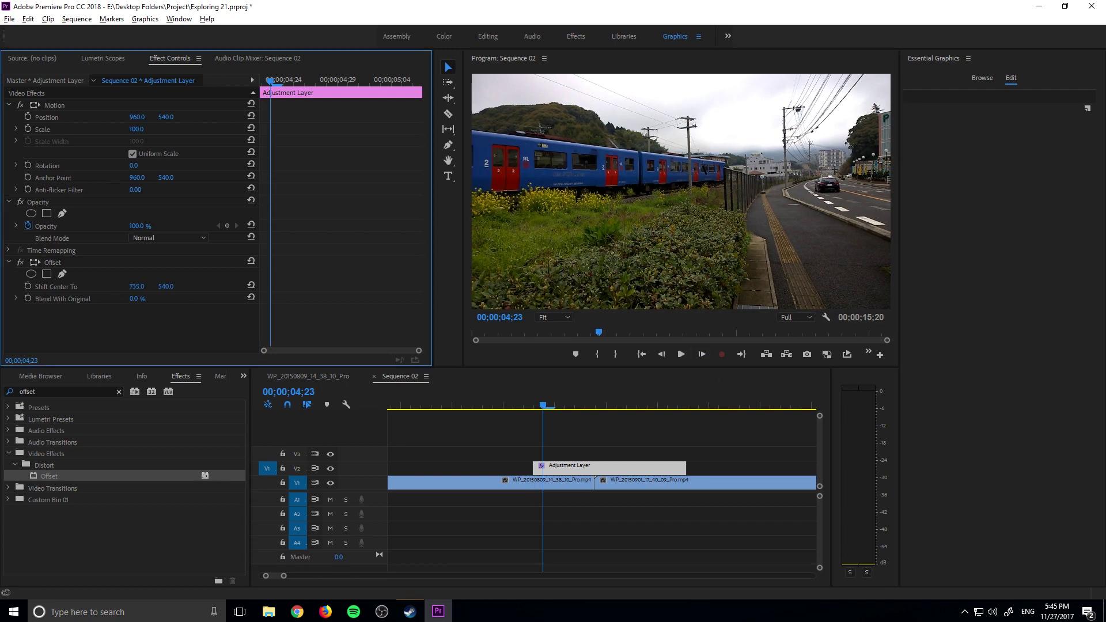
click(601, 470)
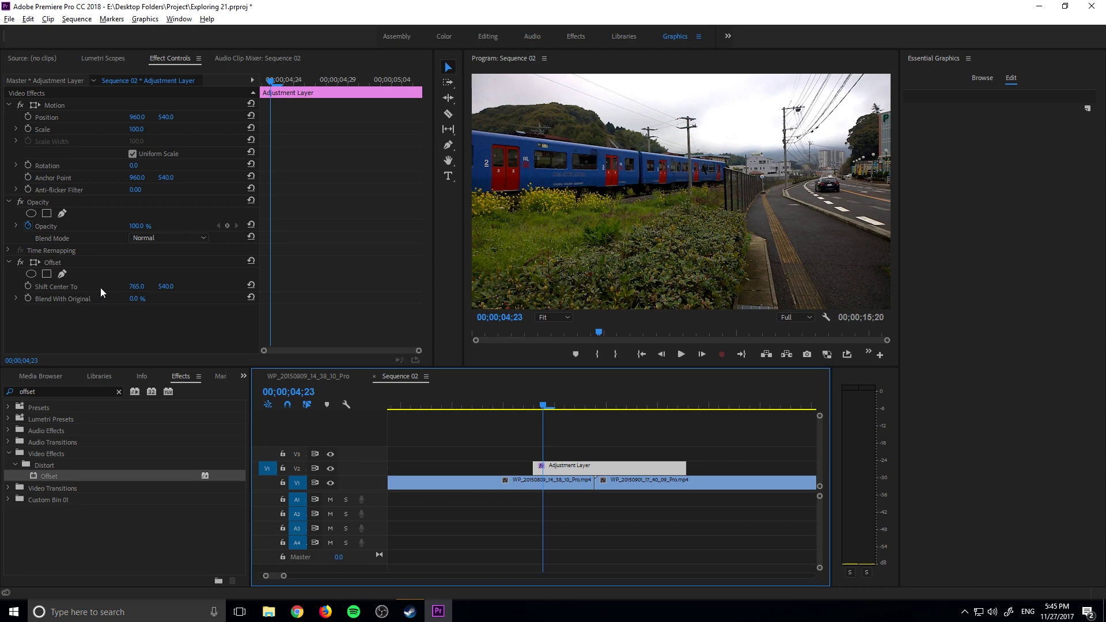
drag(147, 291, 96, 290)
drag(542, 406, 563, 406)
drag(141, 288, 56, 287)
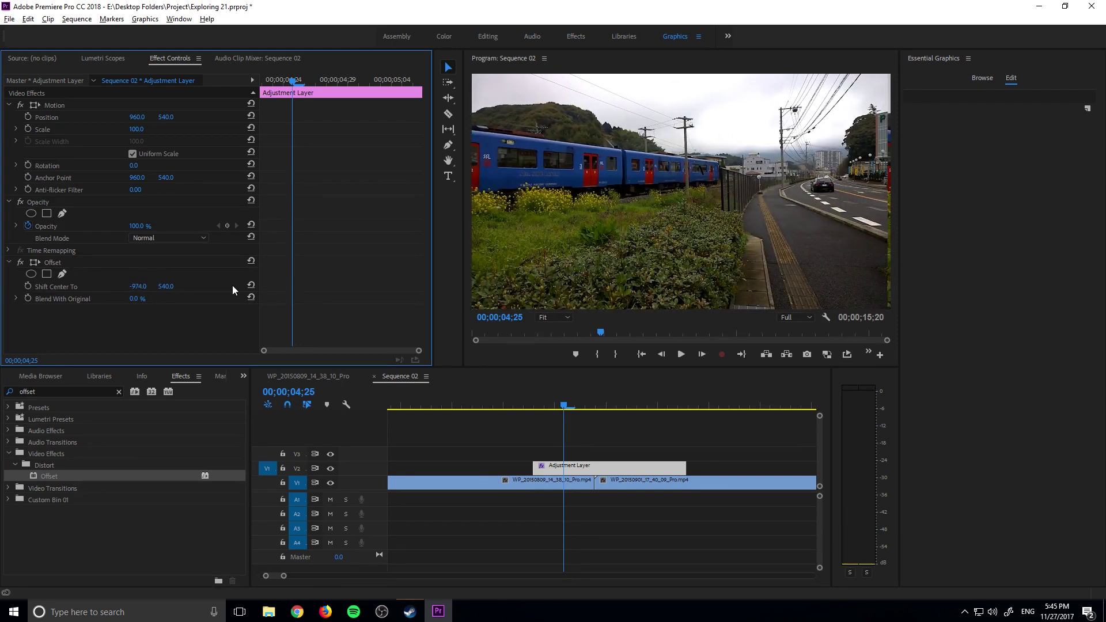
Keyframe Shift Center To from 960.0 at 04;22 to -960.0 at 05;07.
click(251, 286)
drag(564, 406, 532, 406)
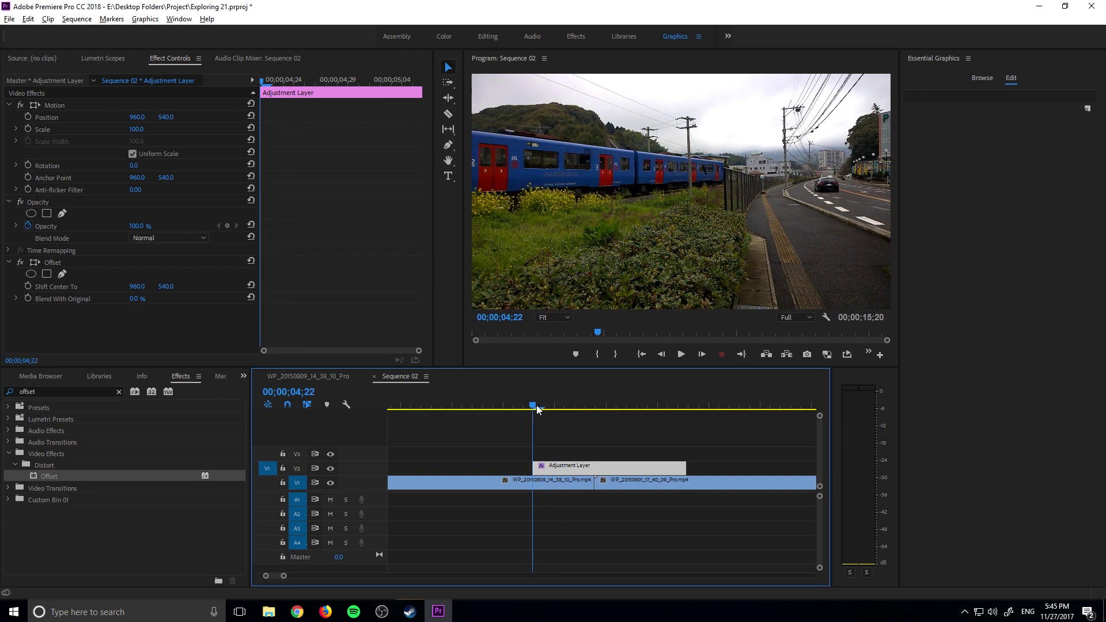
click(26, 285)
click(26, 285)
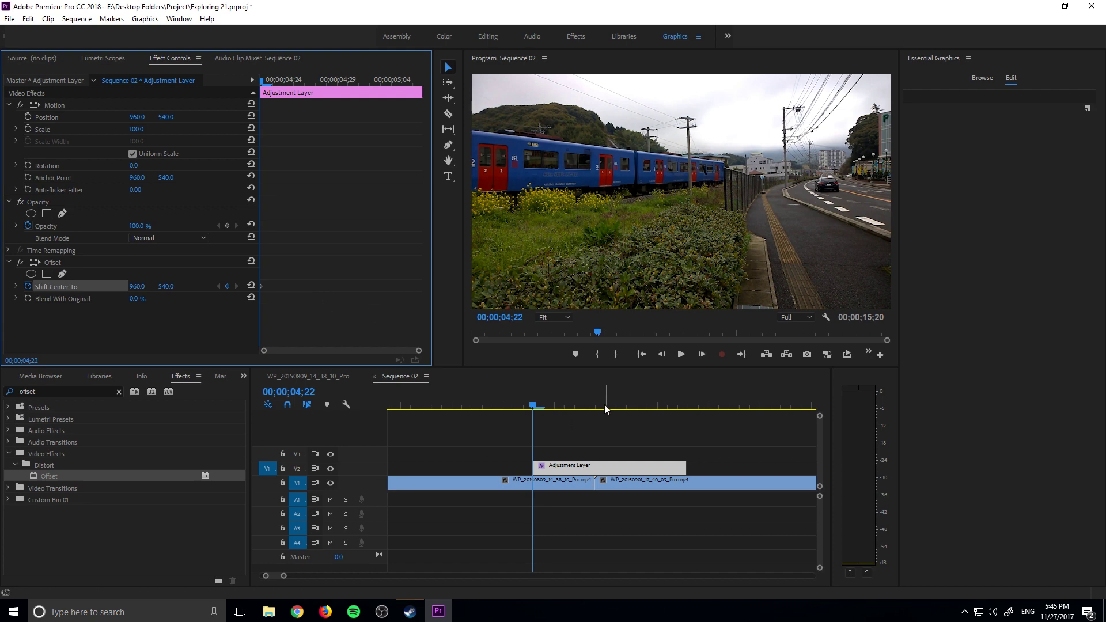
drag(599, 404, 687, 403)
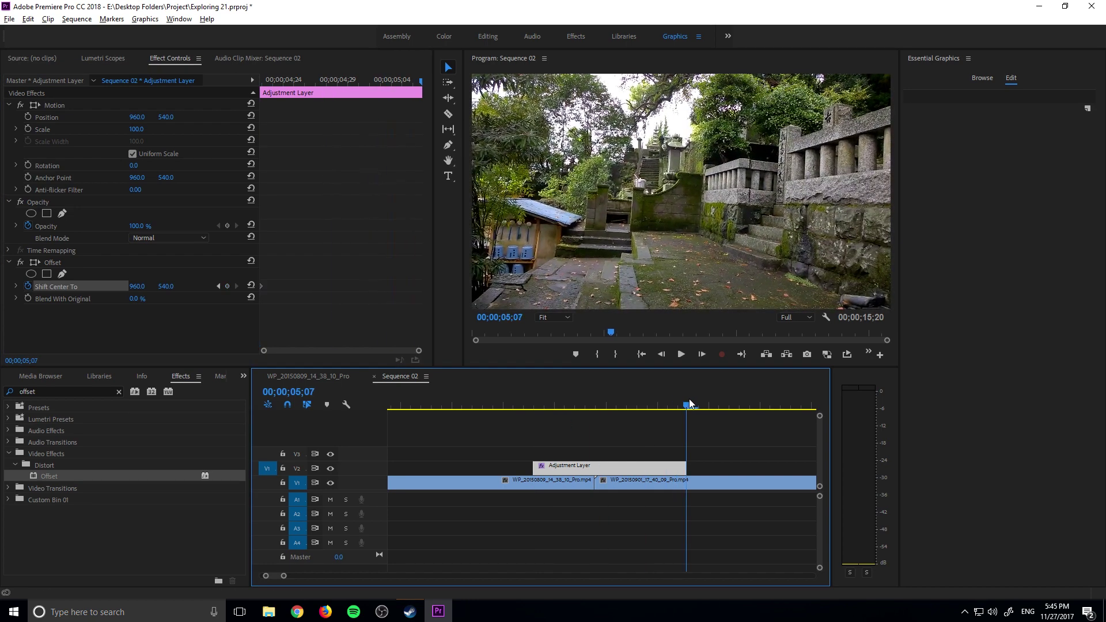
click(133, 288)
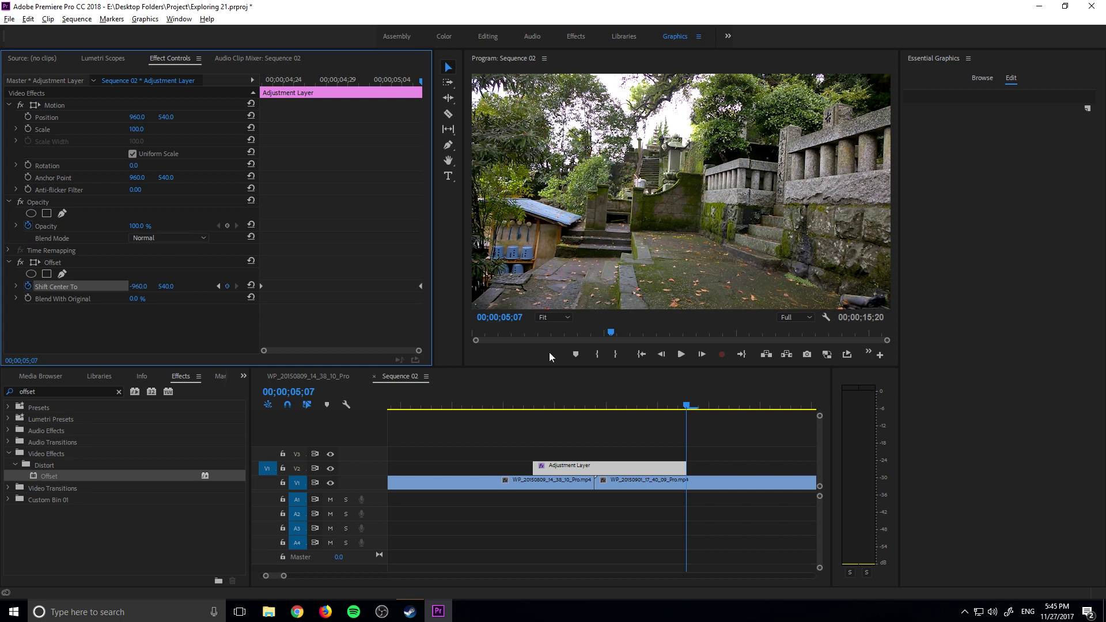
drag(570, 407, 685, 395)
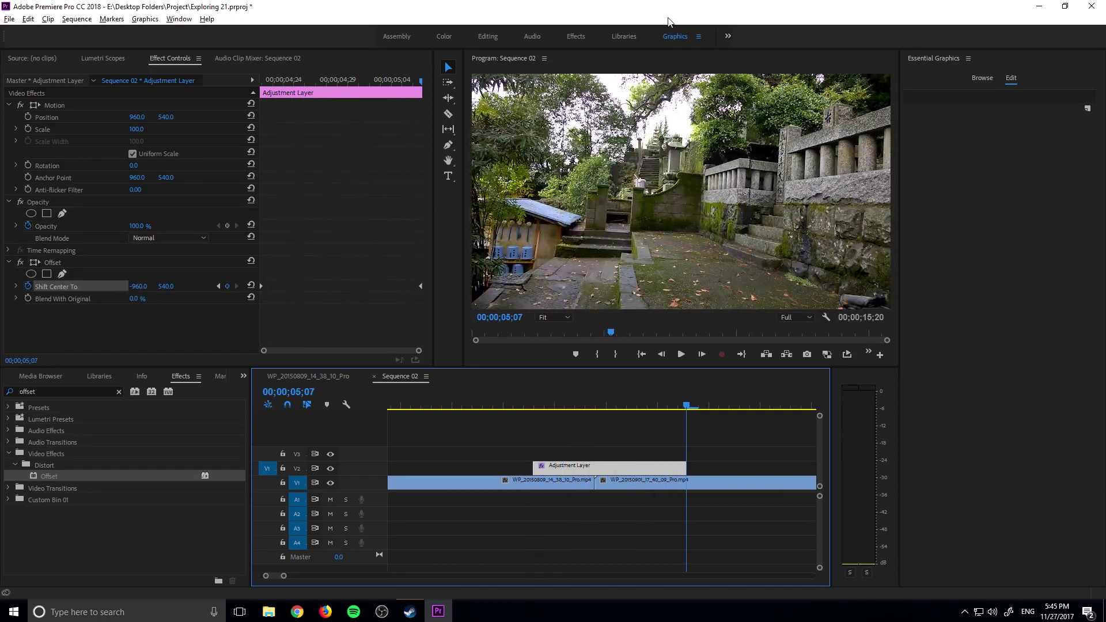
Scrub and play the whip-pan from 04;22 to preview the offset movement.
click(523, 397)
click(532, 398)
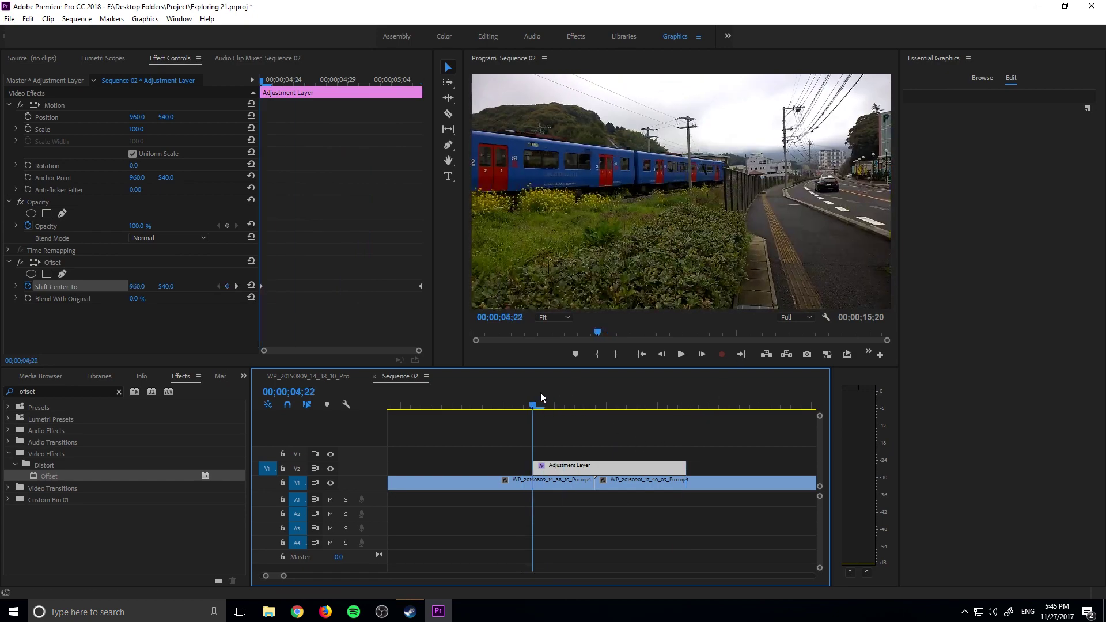
mouse_move(540, 393)
mouse_down()
mouse_move(704, 381)
mouse_move(537, 383)
mouse_up()
key(space)
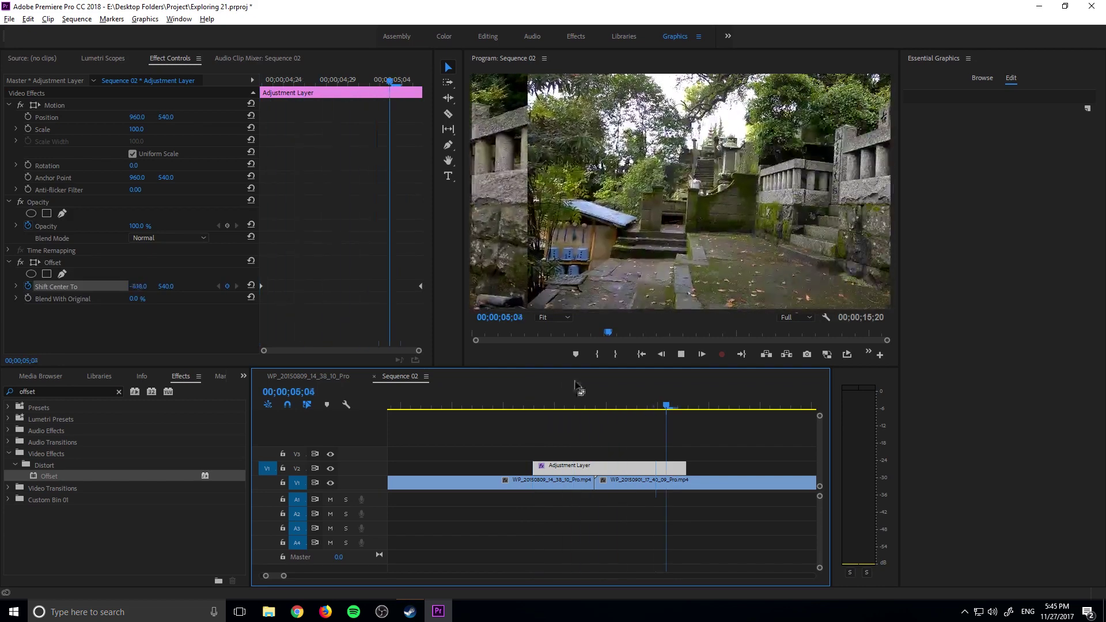
mouse_move(589, 387)
mouse_down()
mouse_move(538, 392)
mouse_move(666, 407)
mouse_move(531, 405)
mouse_move(599, 405)
mouse_up()
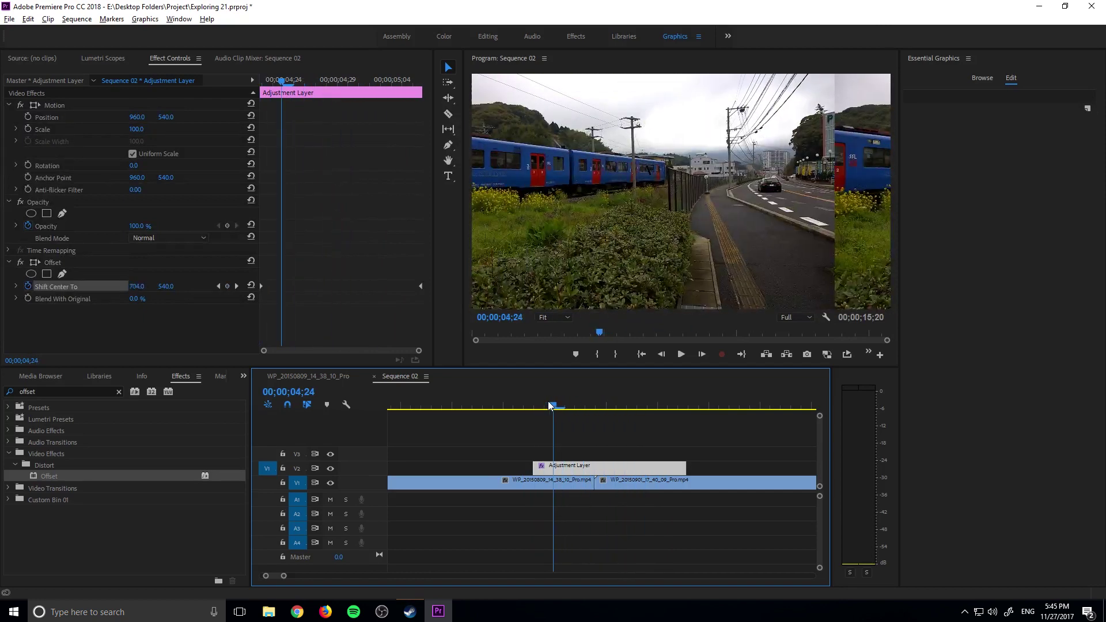
drag(549, 405, 533, 404)
Search 'direct' and apply Directional Blur to the adjustment layer, previewing across the cut.
click(2, 395)
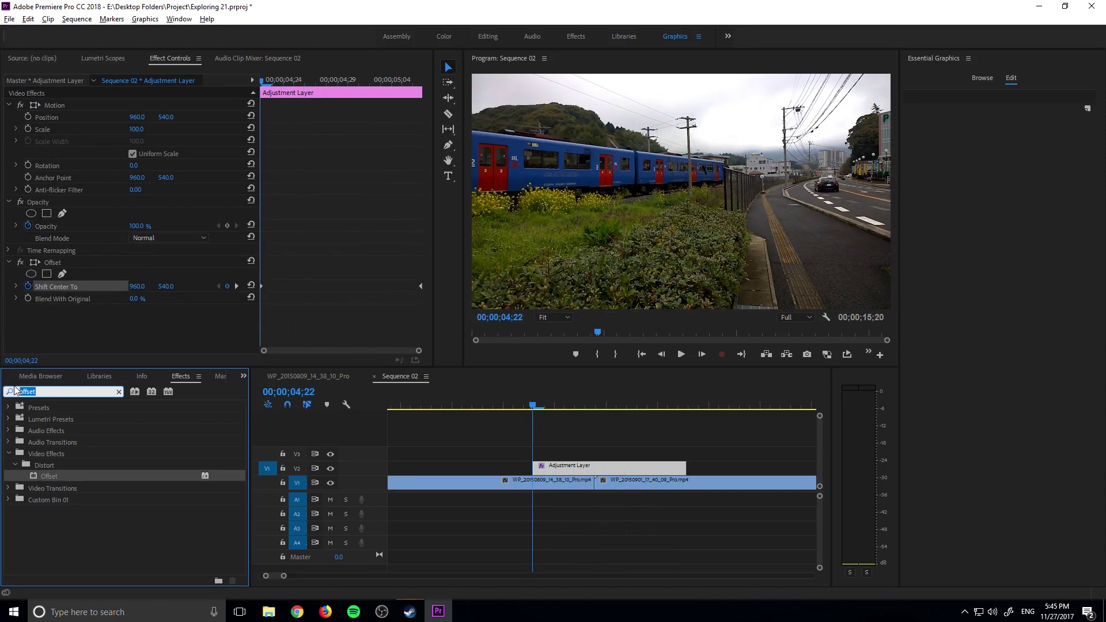
text(direction)
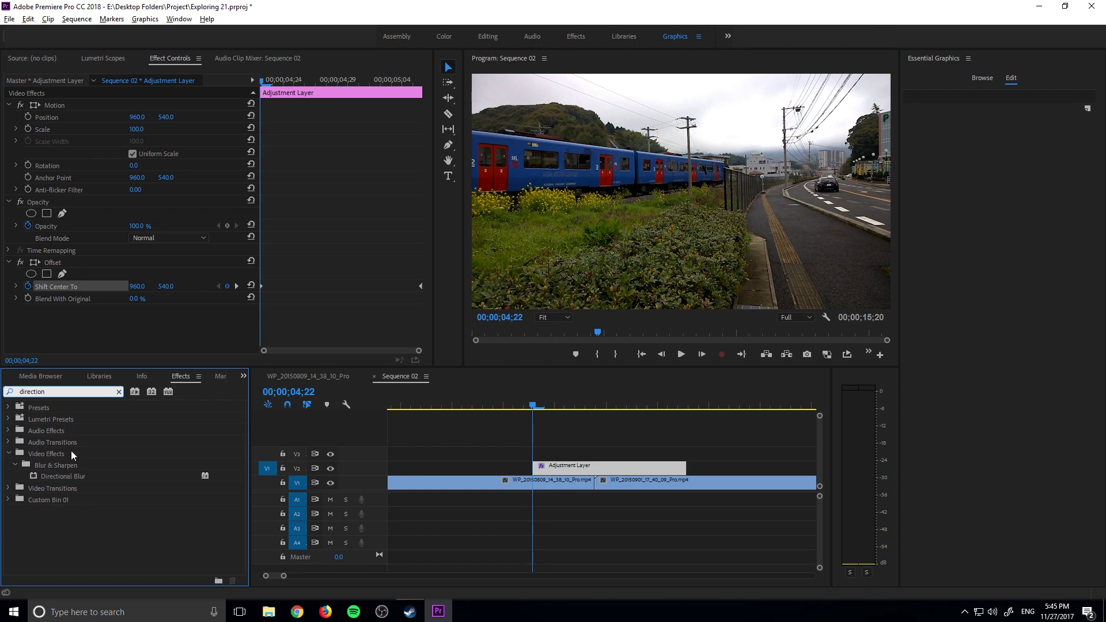
drag(60, 472, 583, 469)
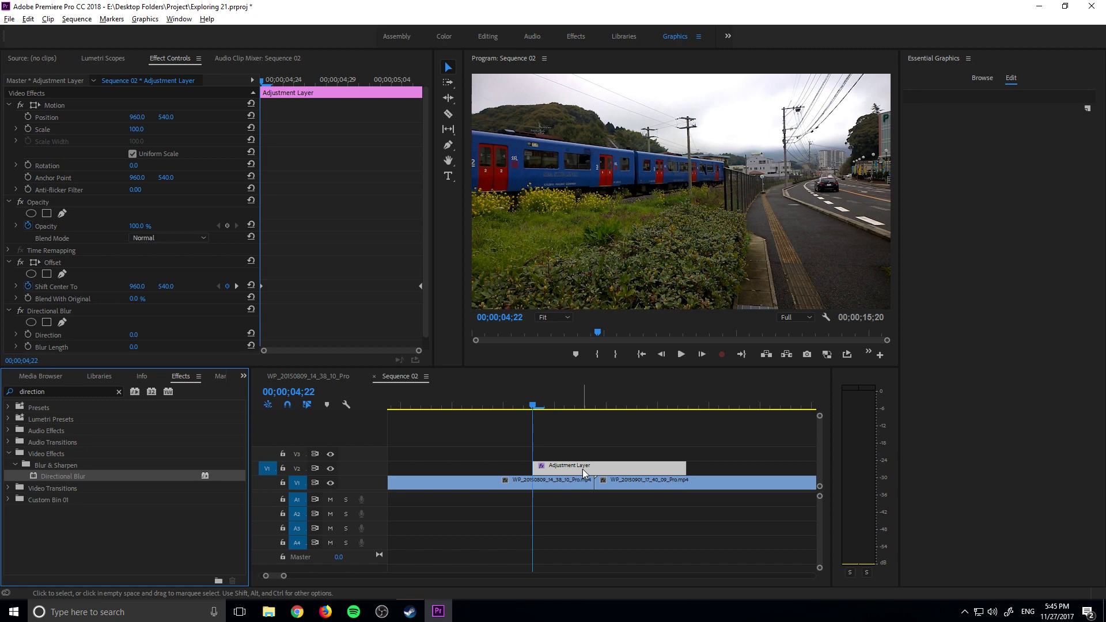
drag(578, 407, 536, 408)
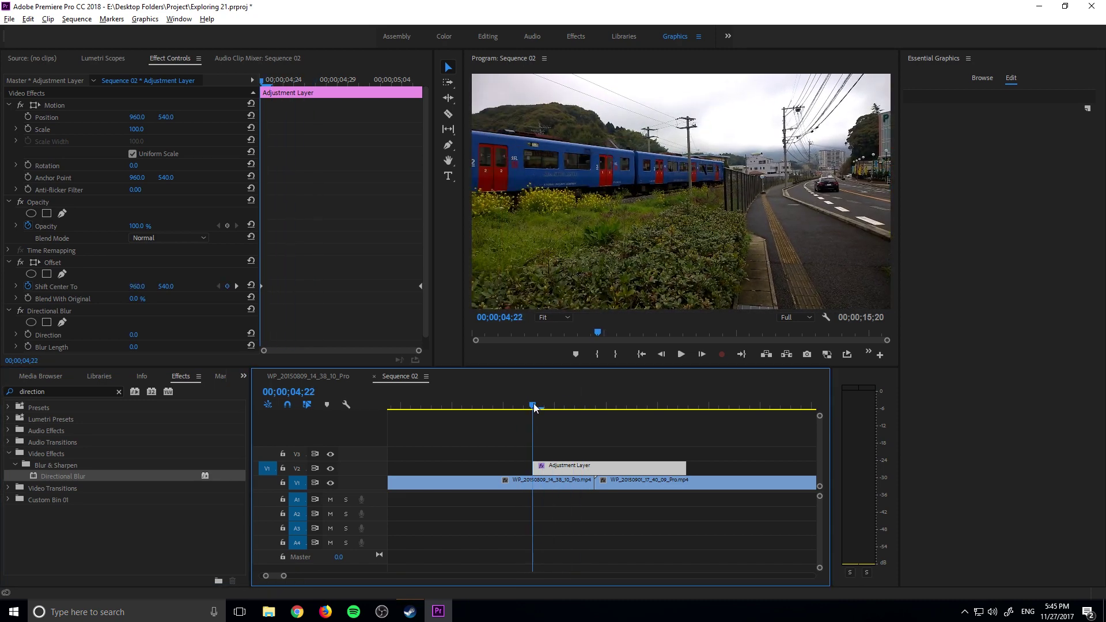
drag(532, 408, 558, 417)
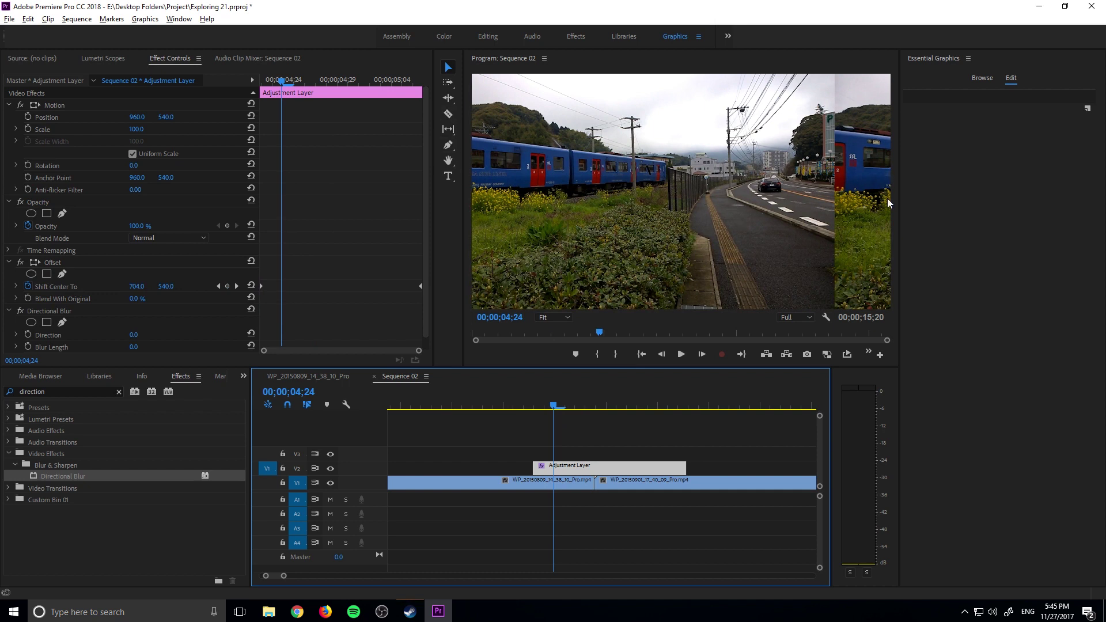
Set Directional Blur Direction to 90°, test Blur Length at 48, then leave it at 0.
scroll(178, 307, down, 1)
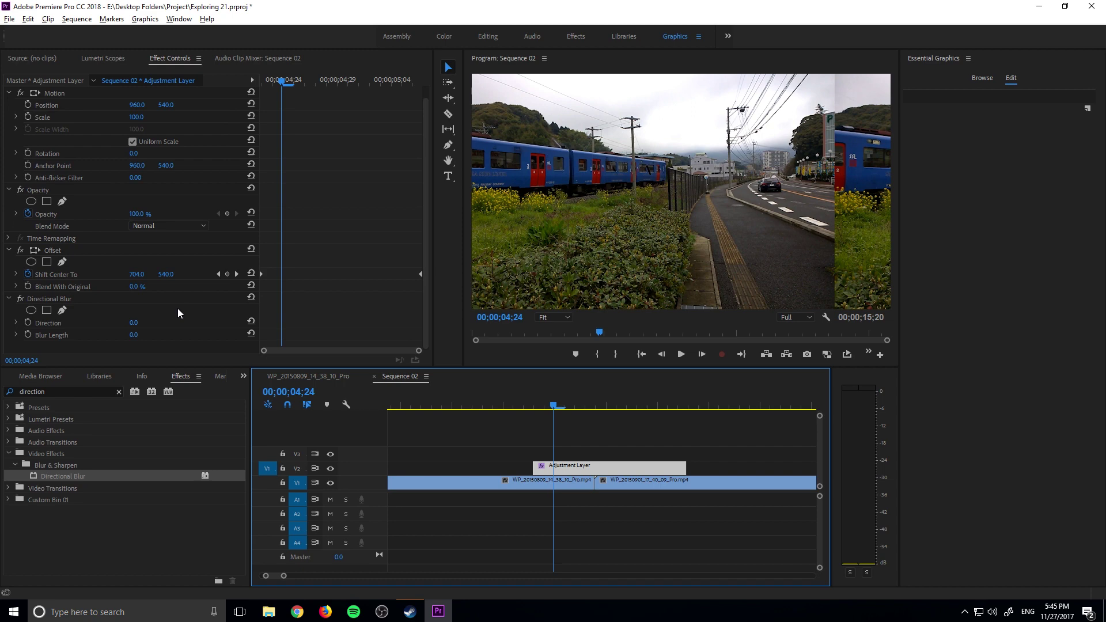
click(136, 324)
key(Tab)
text(48)
key(Return)
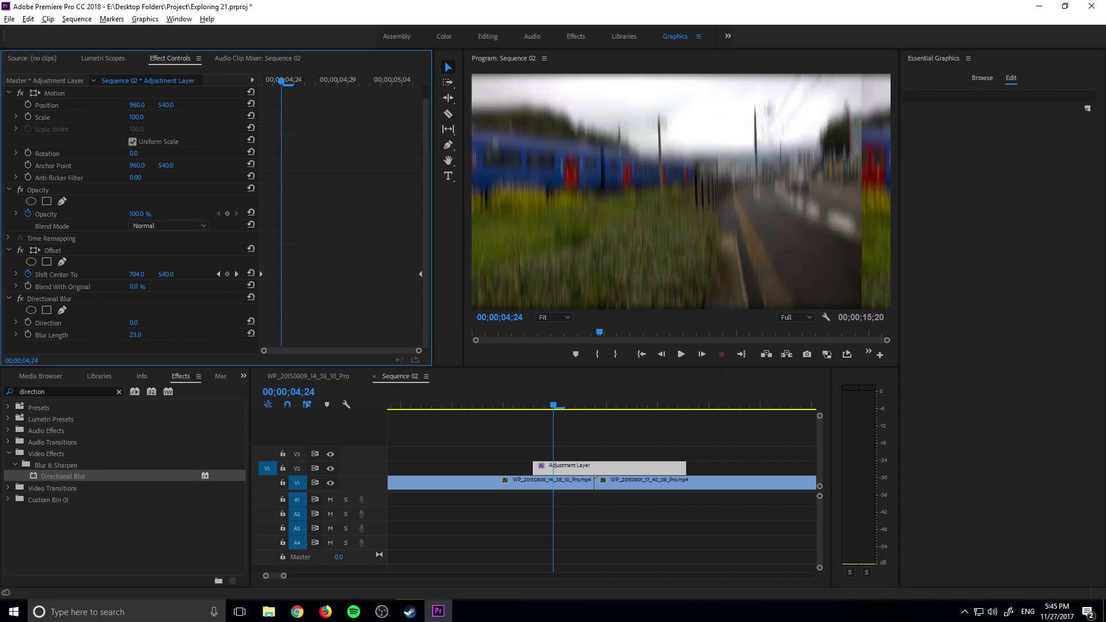
mouse_move(135, 335)
mouse_down()
mouse_move(147, 335)
mouse_move(118, 335)
mouse_move(144, 335)
mouse_up()
click(134, 324)
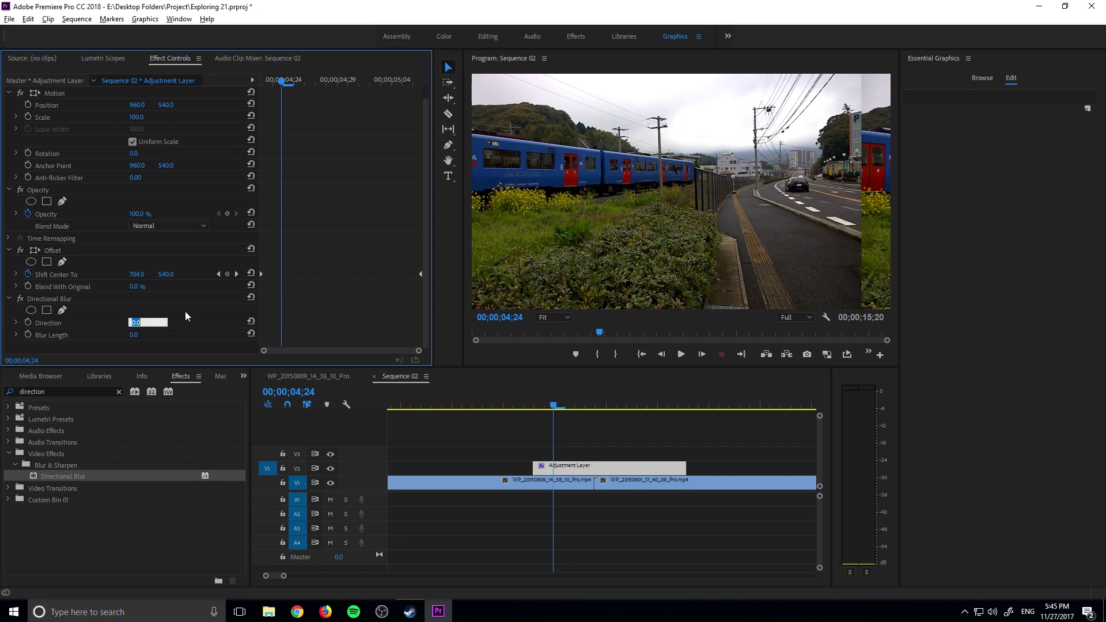
text(90)
key(Return)
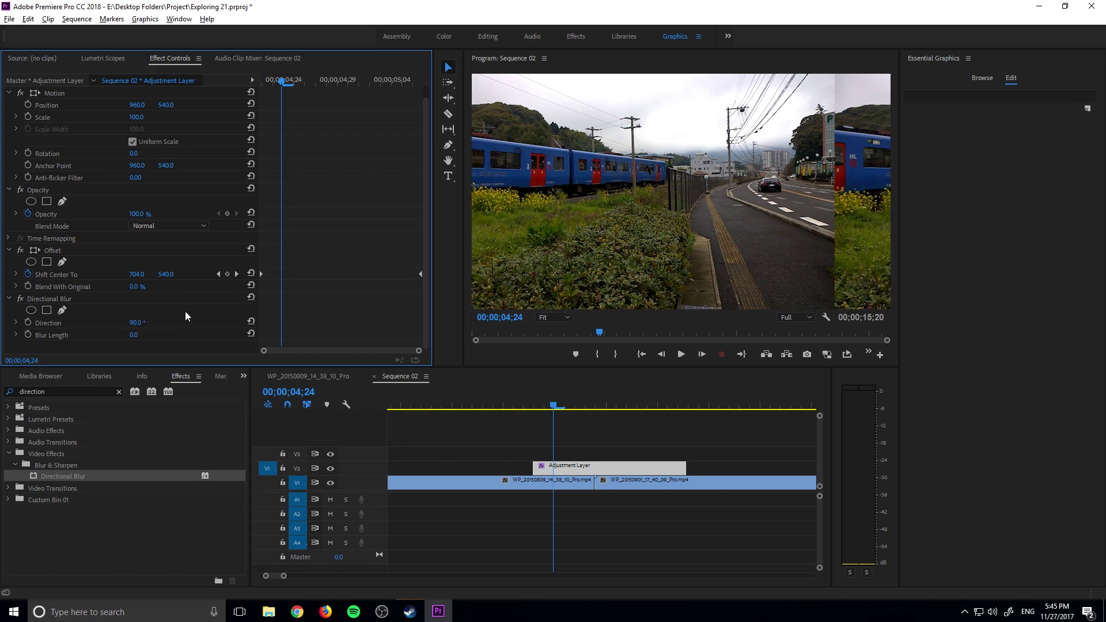
mouse_move(133, 336)
mouse_down()
mouse_move(209, 336)
mouse_move(133, 335)
mouse_up()
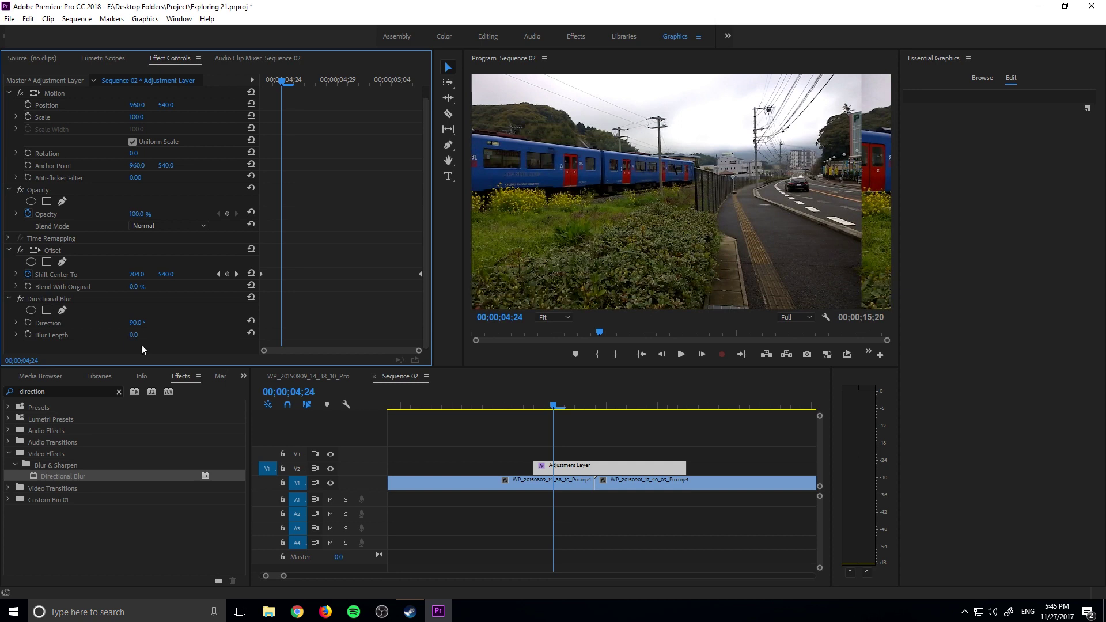
click(540, 403)
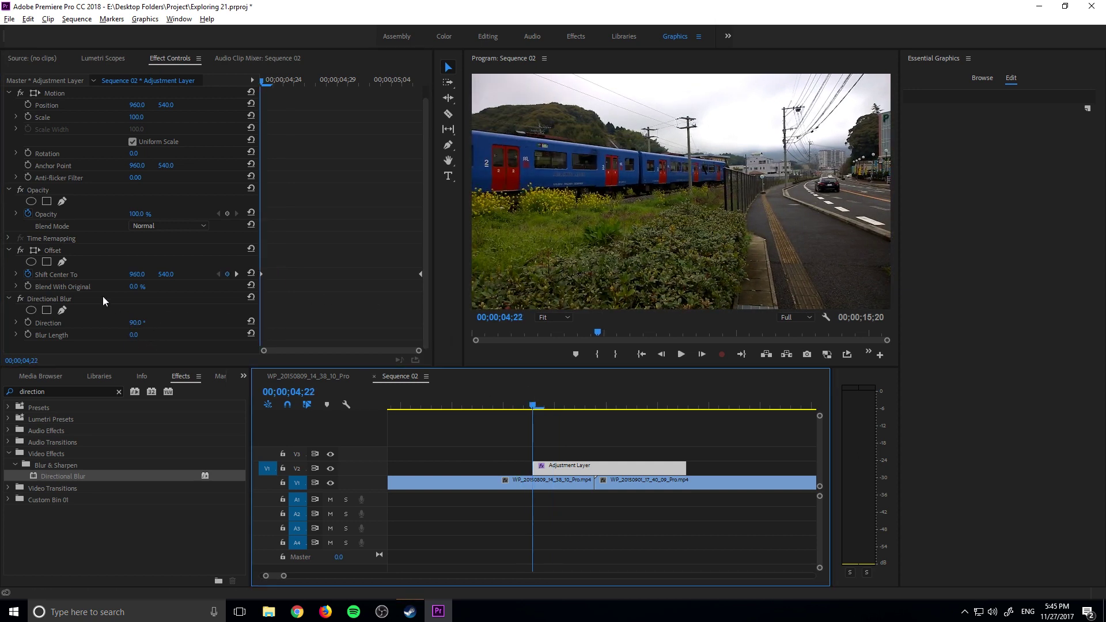
Remove the Direction keyframes that were added by mistake.
click(29, 321)
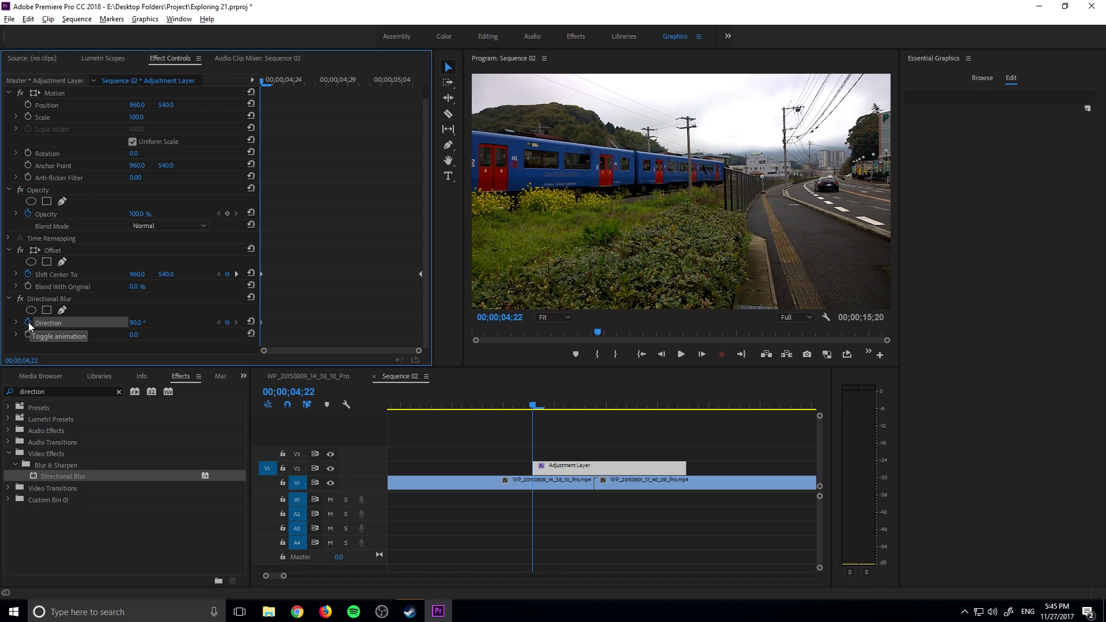
click(595, 407)
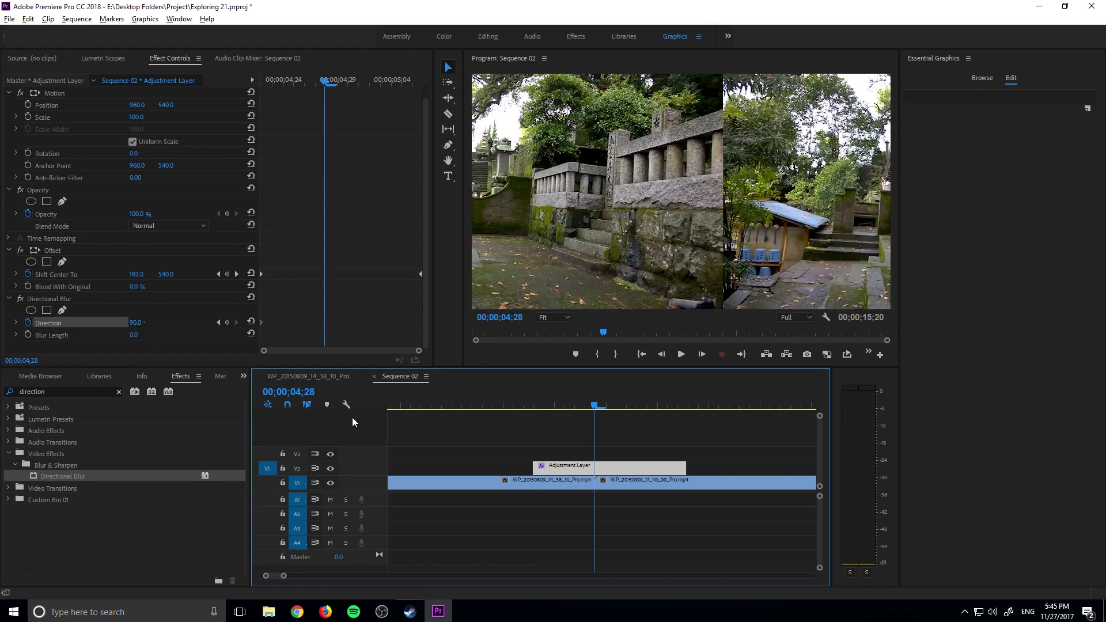
click(533, 405)
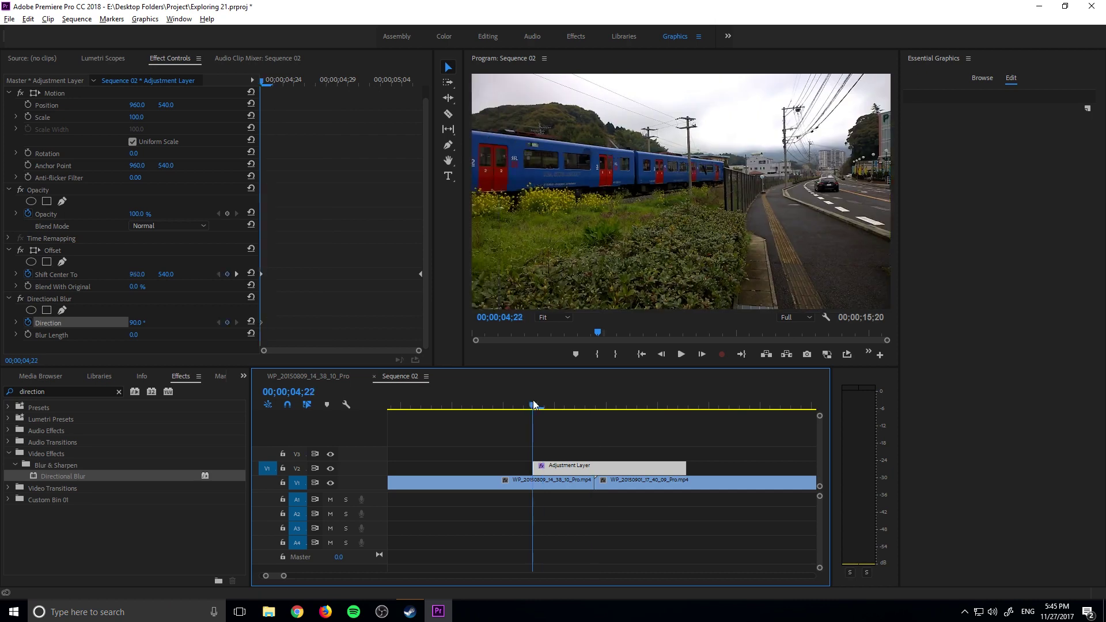
click(28, 322)
click(582, 320)
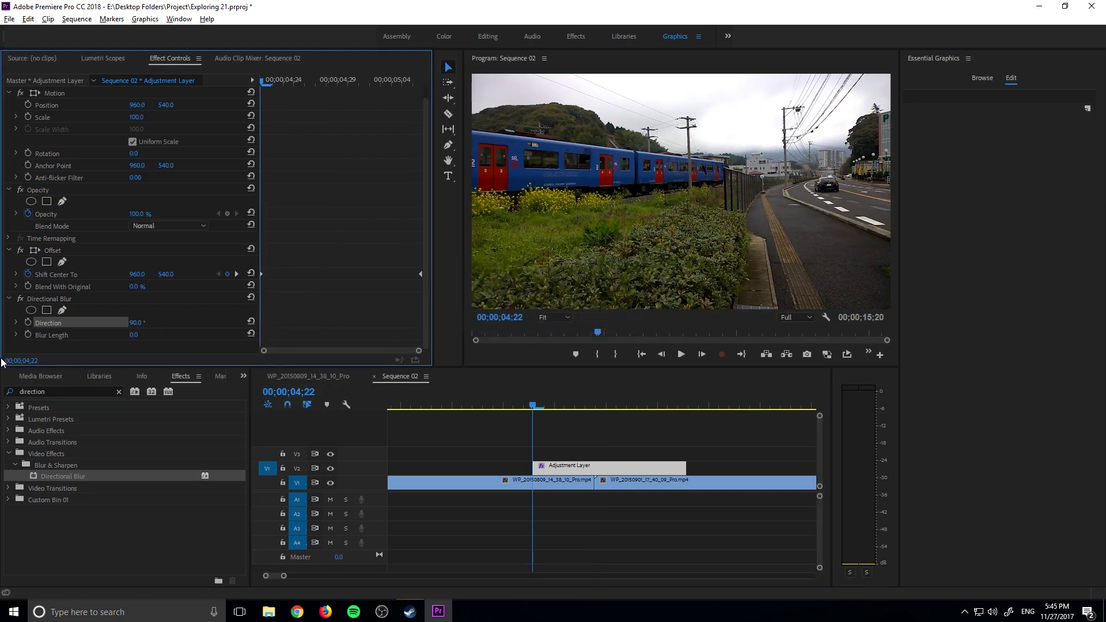
Keyframe Blur Length at 0 on 04;22, about 131 on 04;28, and 0 on 05;07.
click(27, 335)
click(568, 398)
key(Right)
key(Right)
key(Right)
key(Right)
key(Right)
key(Right)
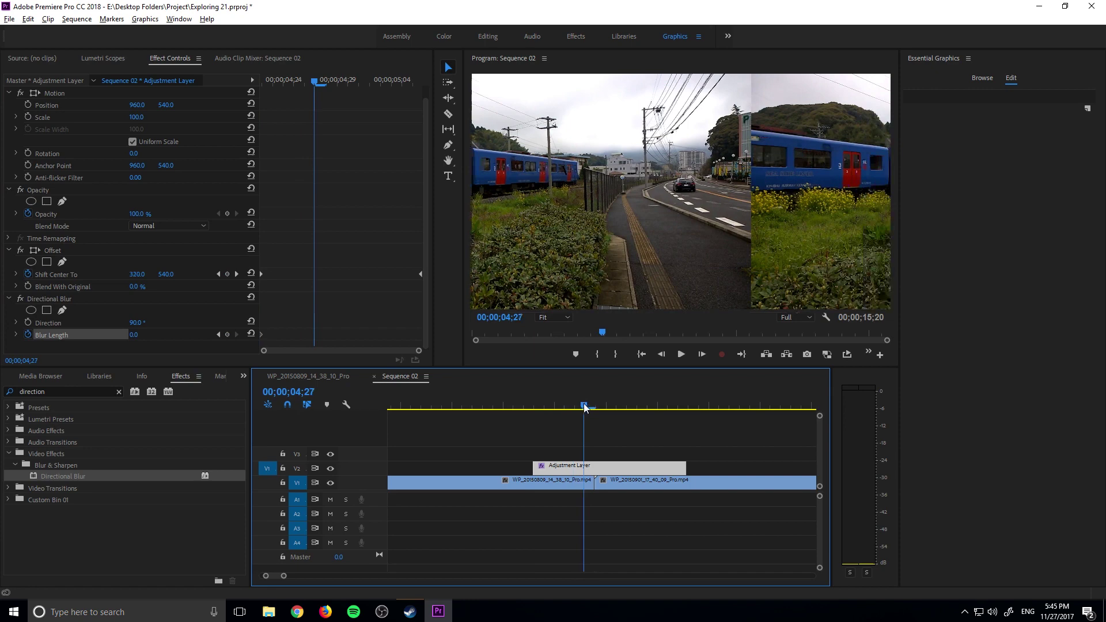
drag(134, 334, 211, 335)
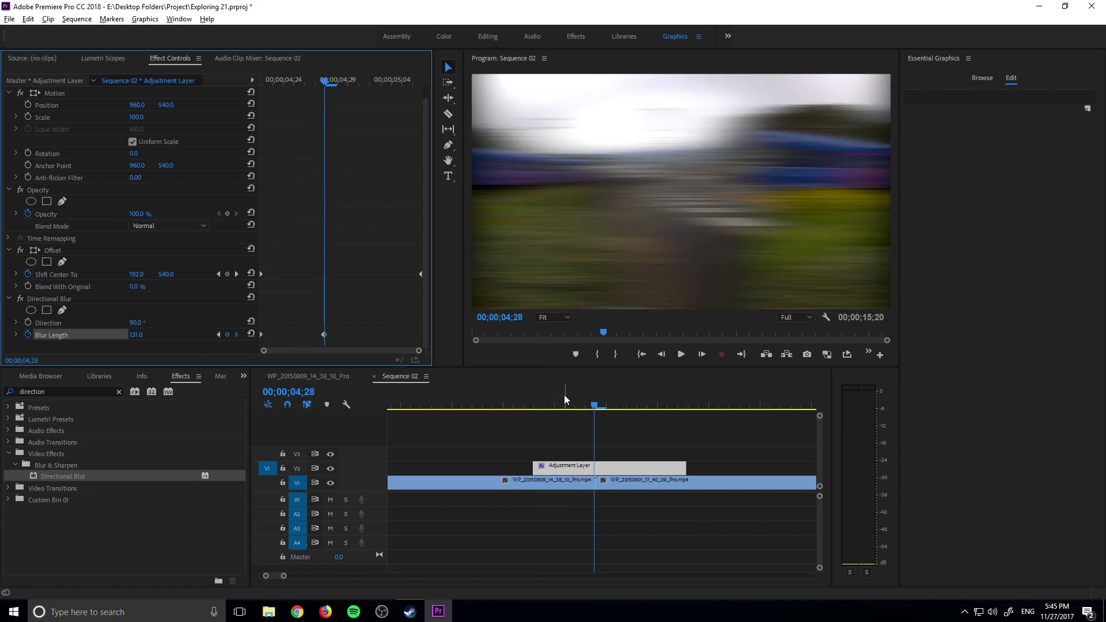
drag(599, 401, 687, 403)
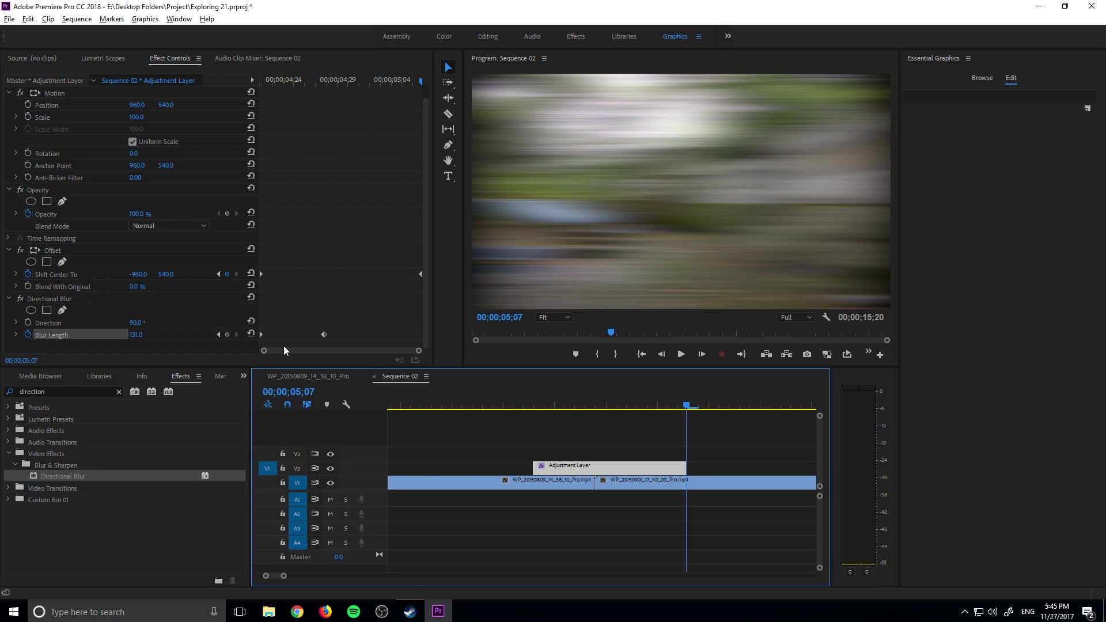
drag(135, 336, 104, 335)
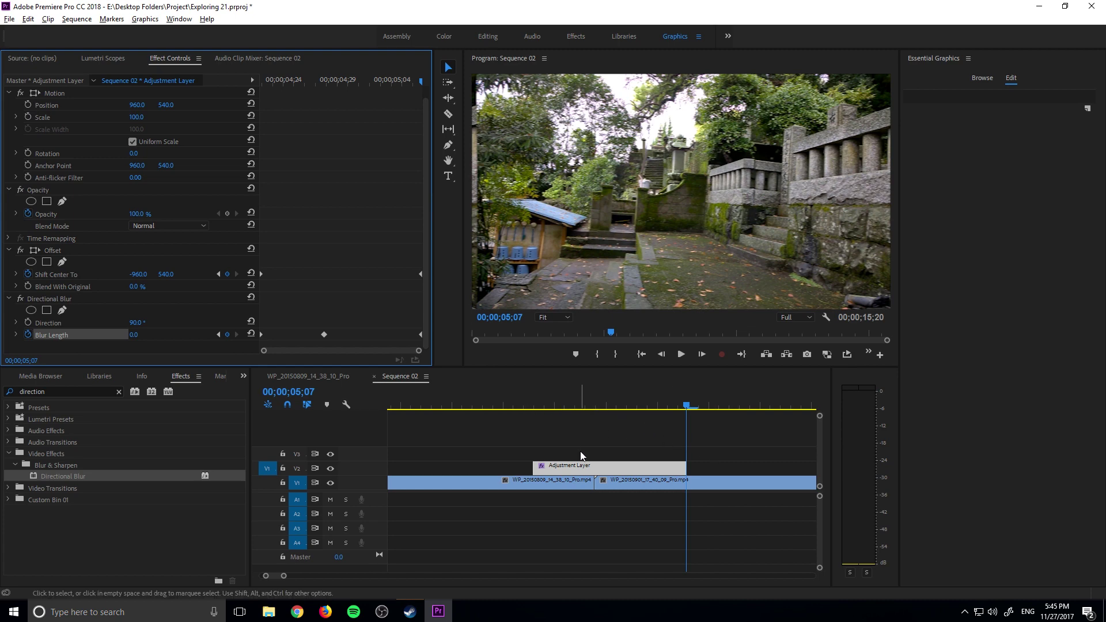
drag(541, 405, 504, 401)
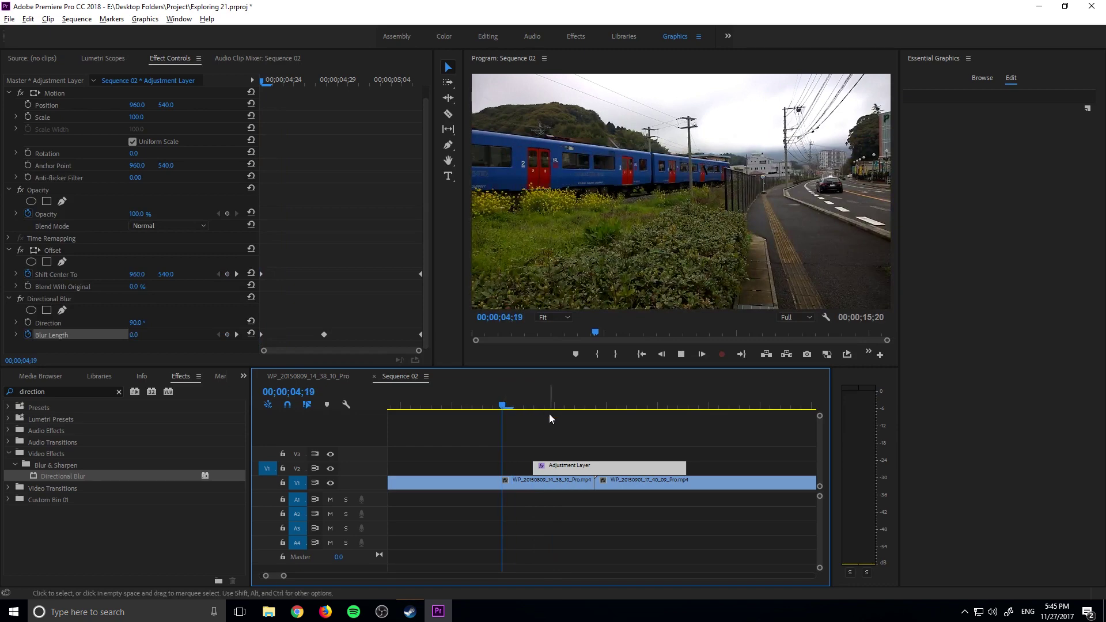
key(space)
drag(553, 406, 483, 424)
key(space)
key(space)
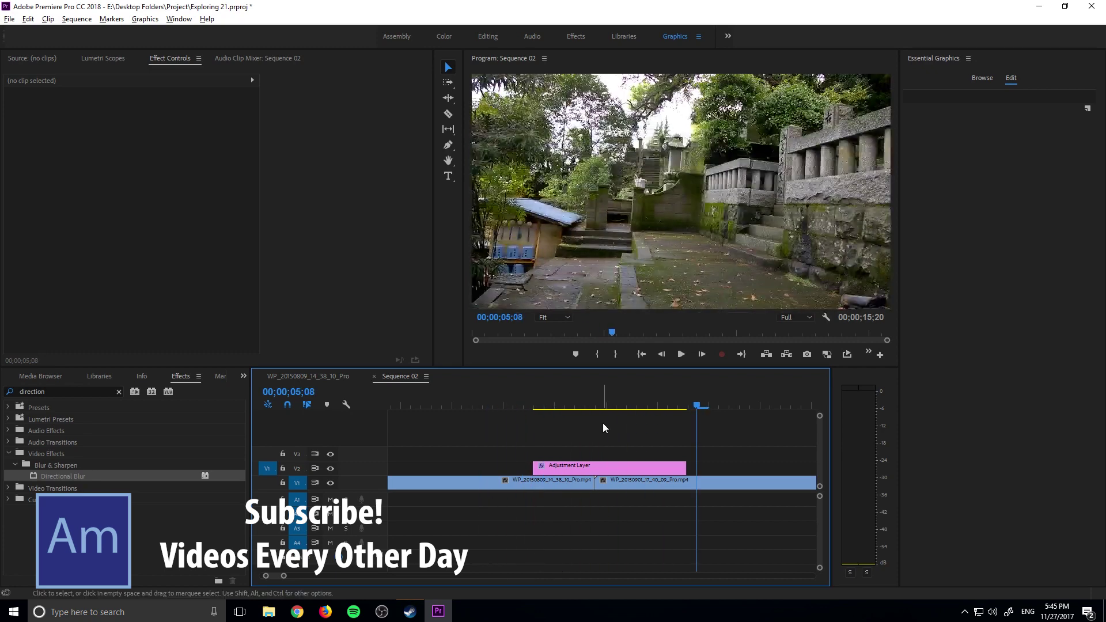
Reselect the adjustment layer at 04;22 and select its first Blur Length keyframe.
click(532, 403)
mouse_move(534, 401)
mouse_down()
mouse_move(556, 401)
mouse_move(534, 410)
mouse_up()
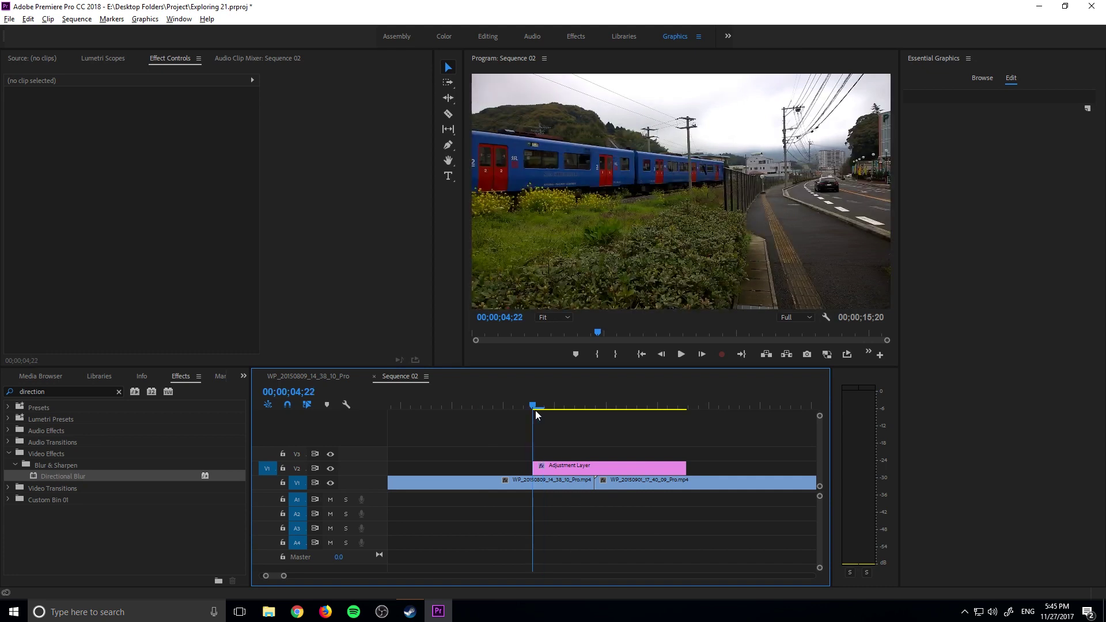
click(565, 465)
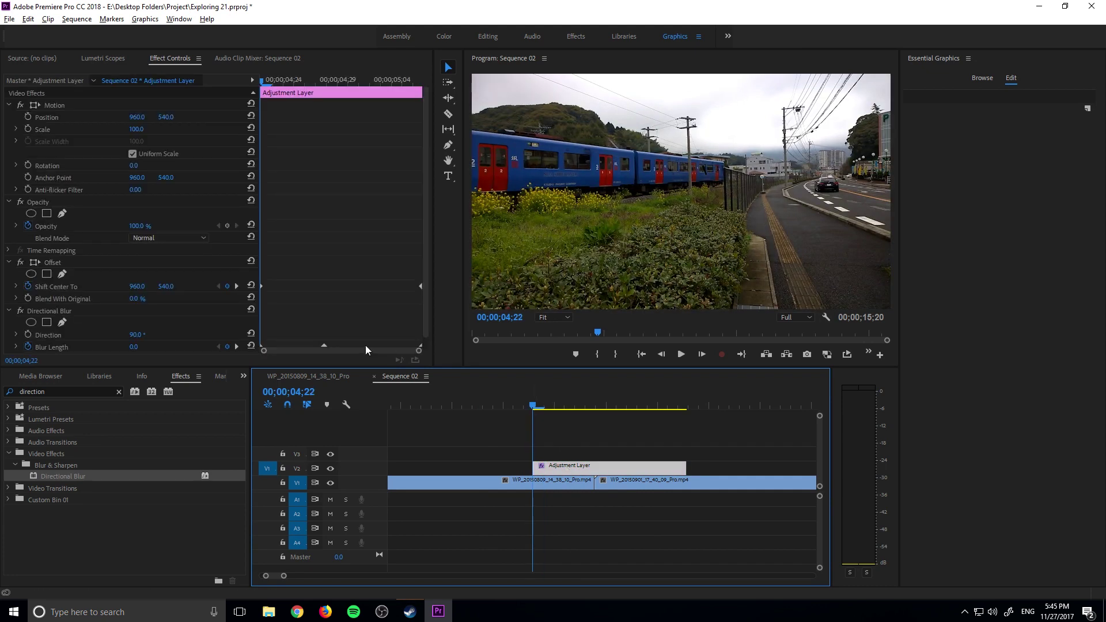
scroll(324, 285, down, 1)
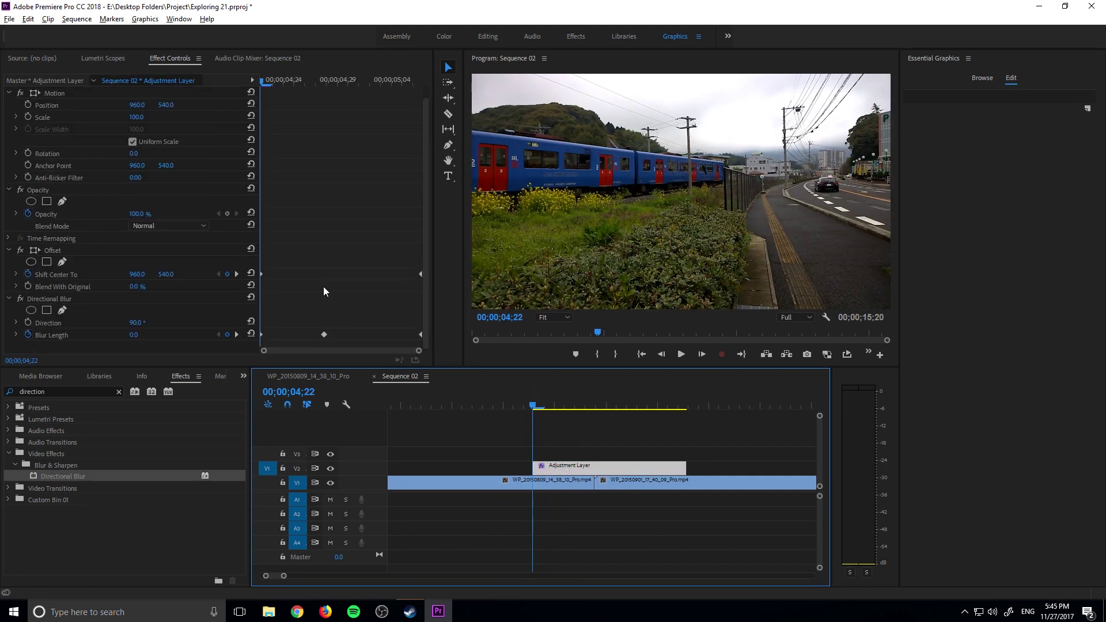
click(262, 334)
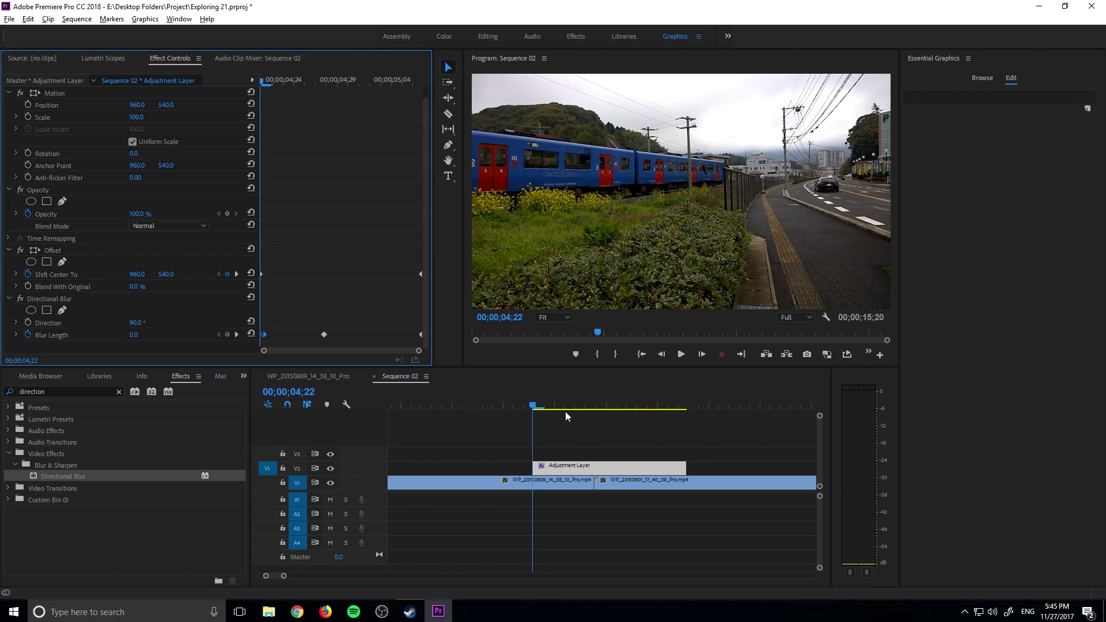
mouse_move(533, 405)
mouse_down()
mouse_move(492, 426)
mouse_move(577, 411)
mouse_move(511, 394)
mouse_move(548, 399)
mouse_up()
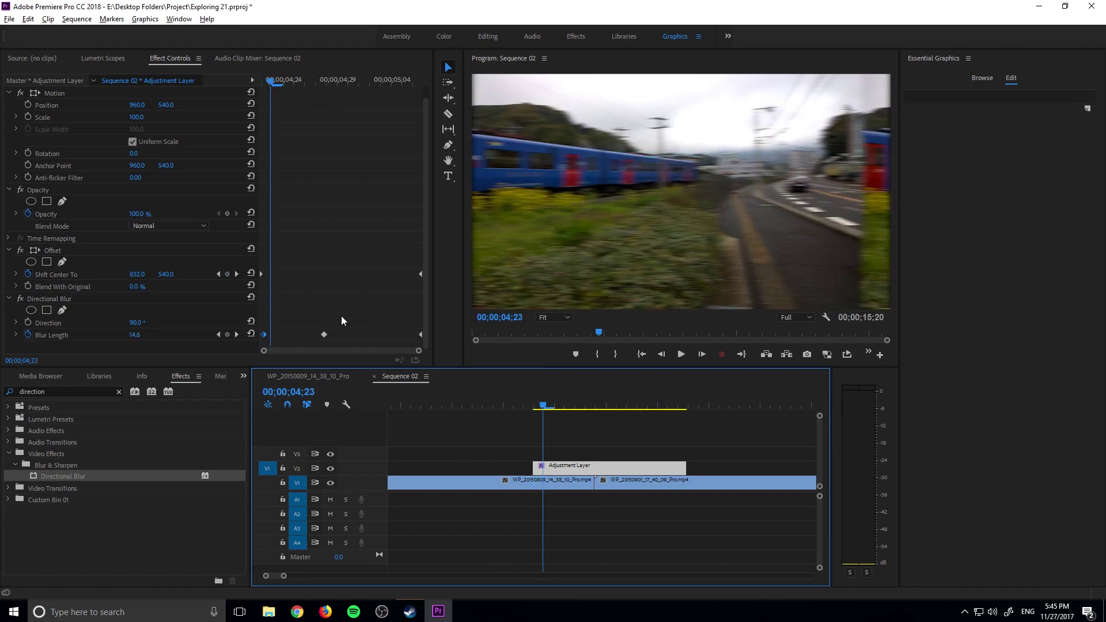
click(665, 353)
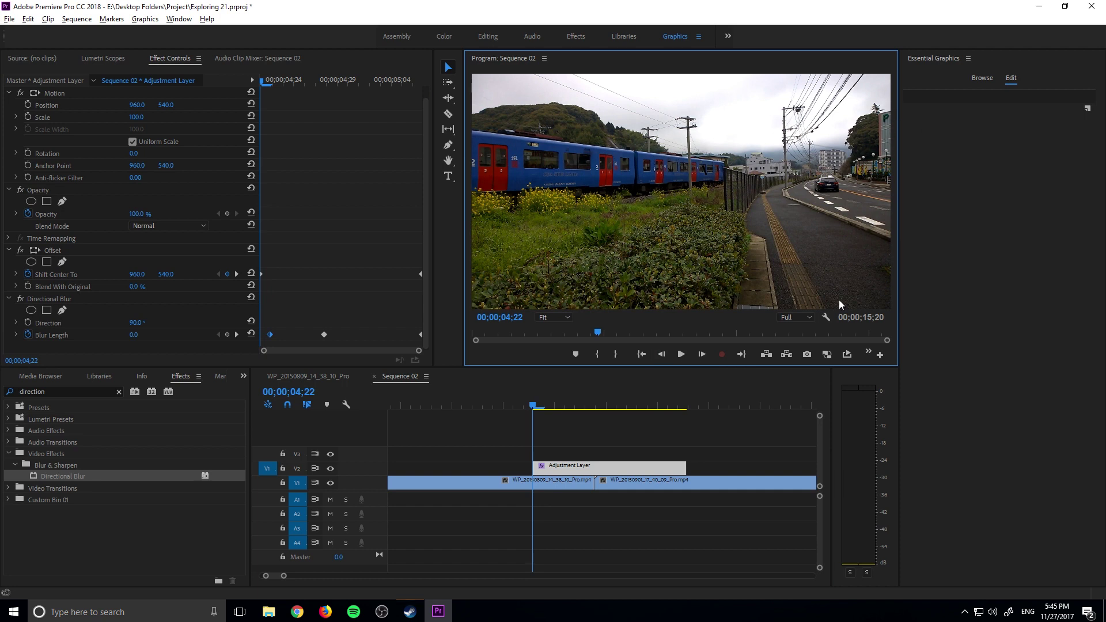
click(704, 355)
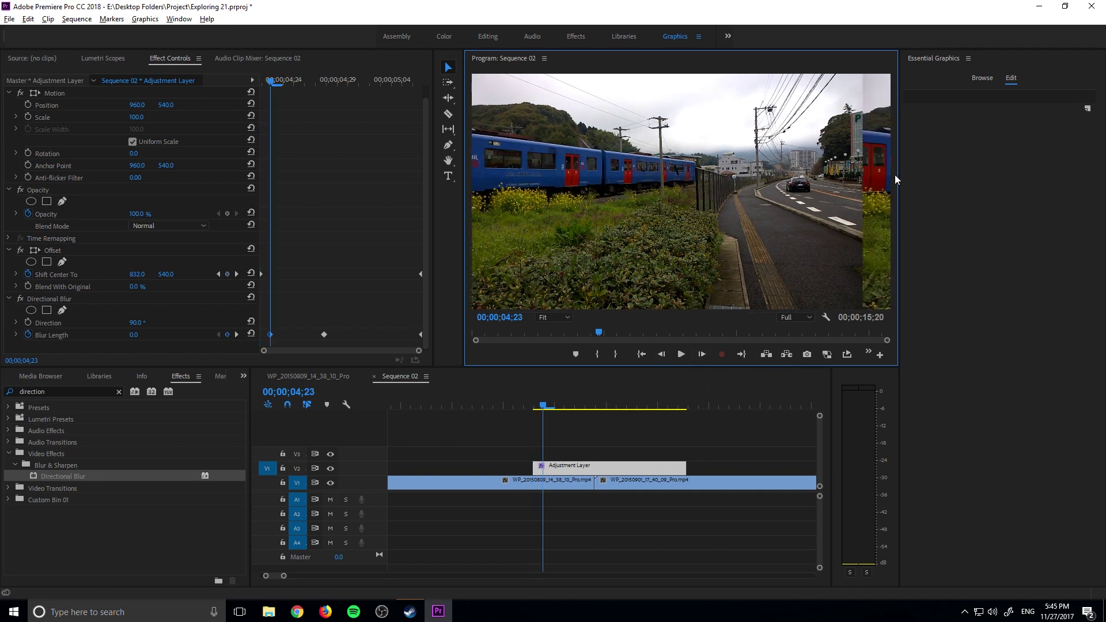
click(701, 354)
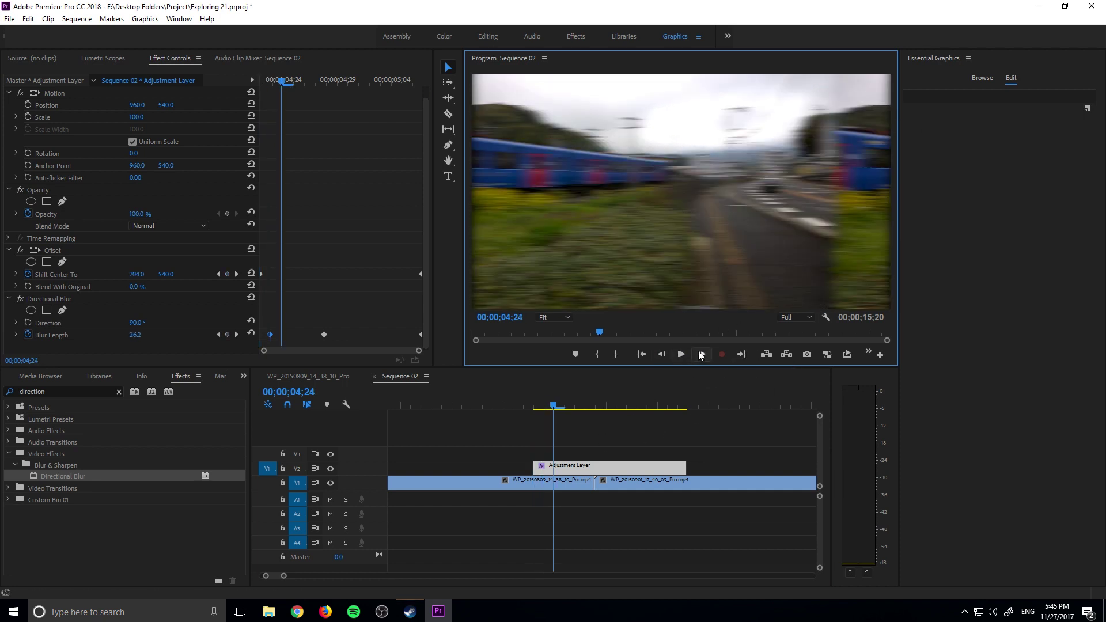
key(space)
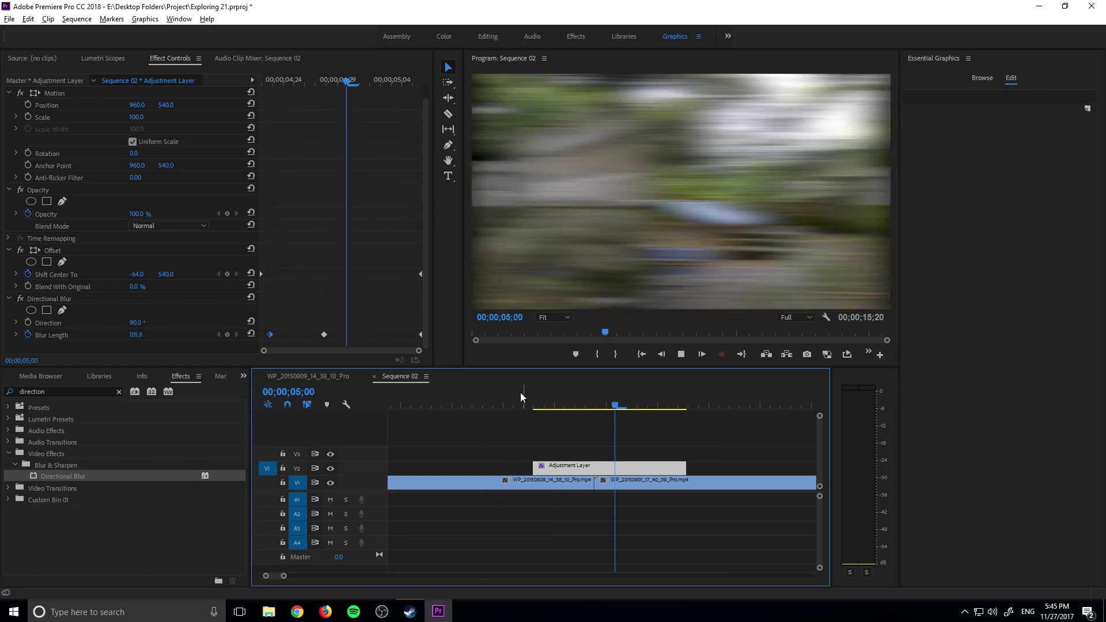
drag(568, 391, 532, 391)
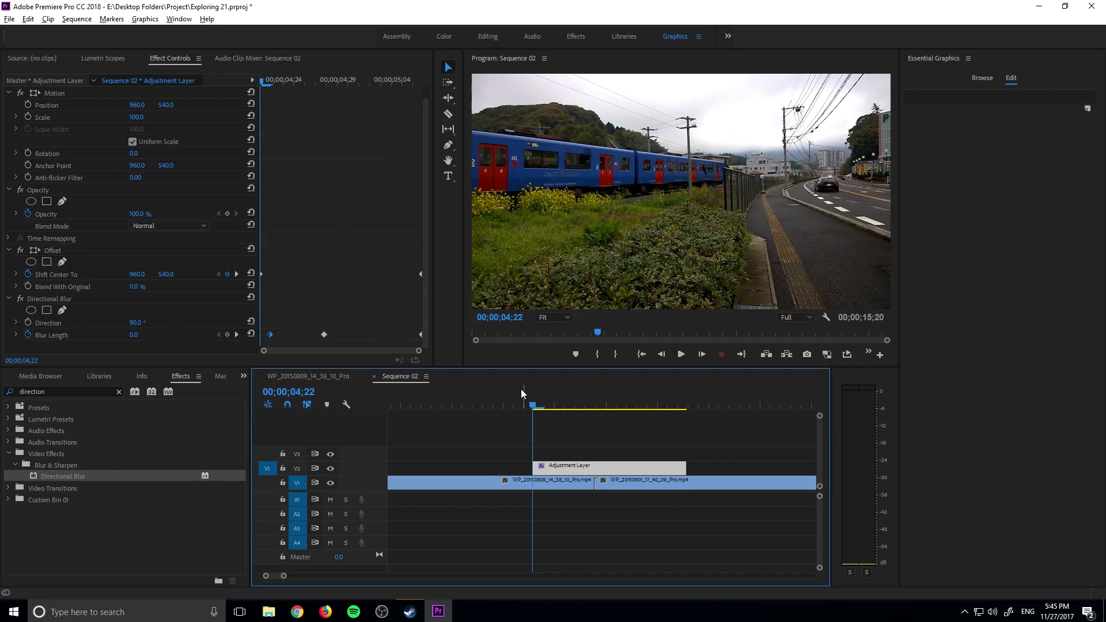
click(543, 410)
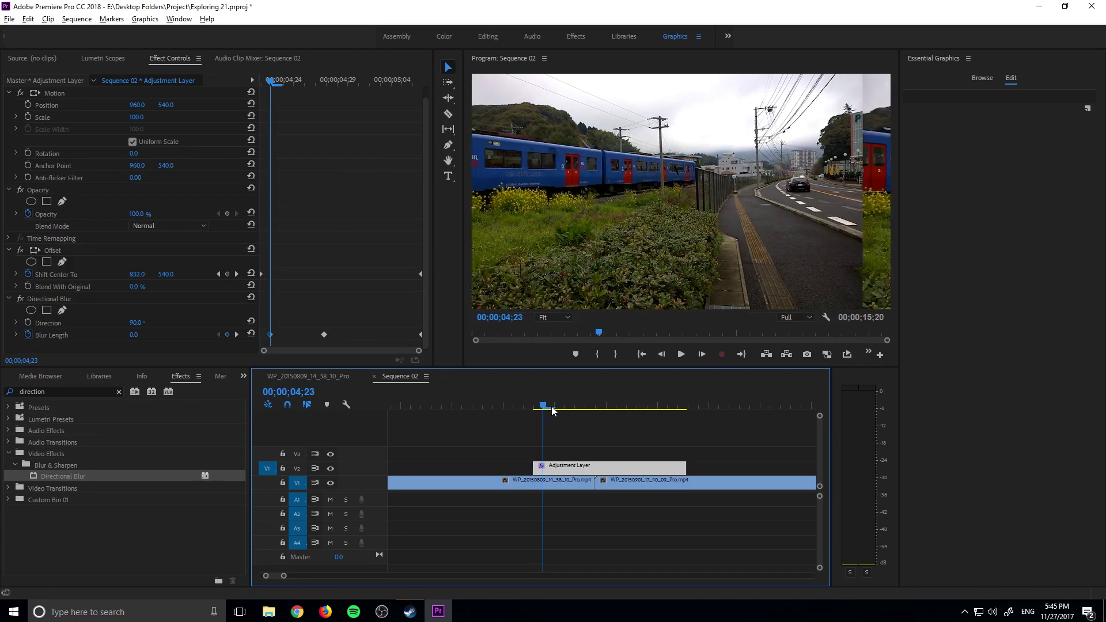
drag(551, 410, 533, 430)
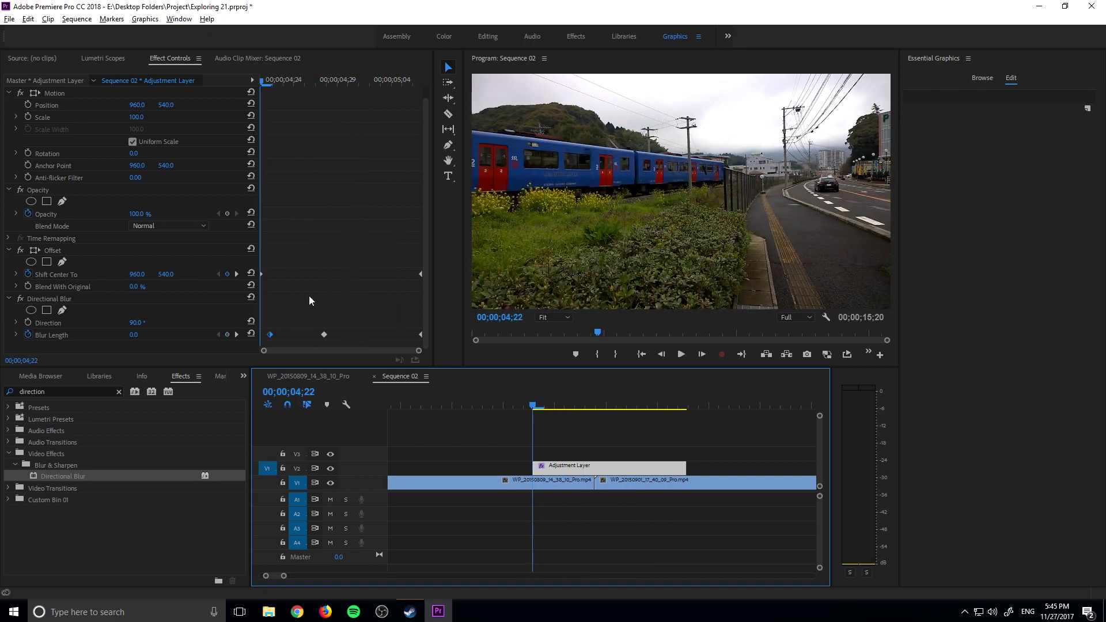
Set the starting Blur Length and Offset keyframes over the cut to Ease Out.
click(309, 296)
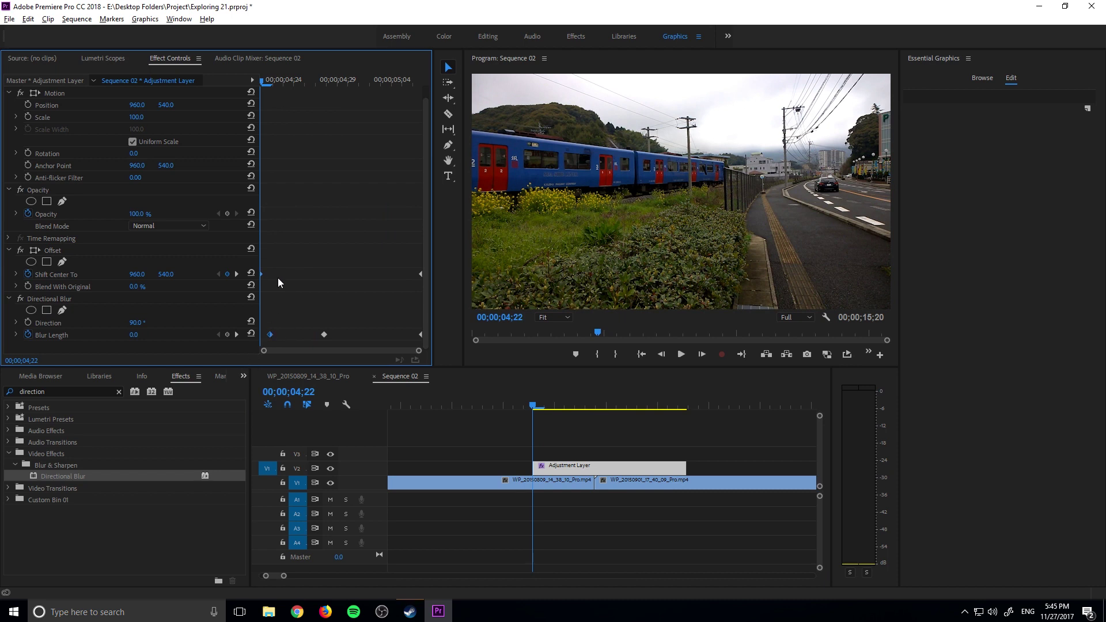
right_click(271, 337)
mouse_move(330, 429)
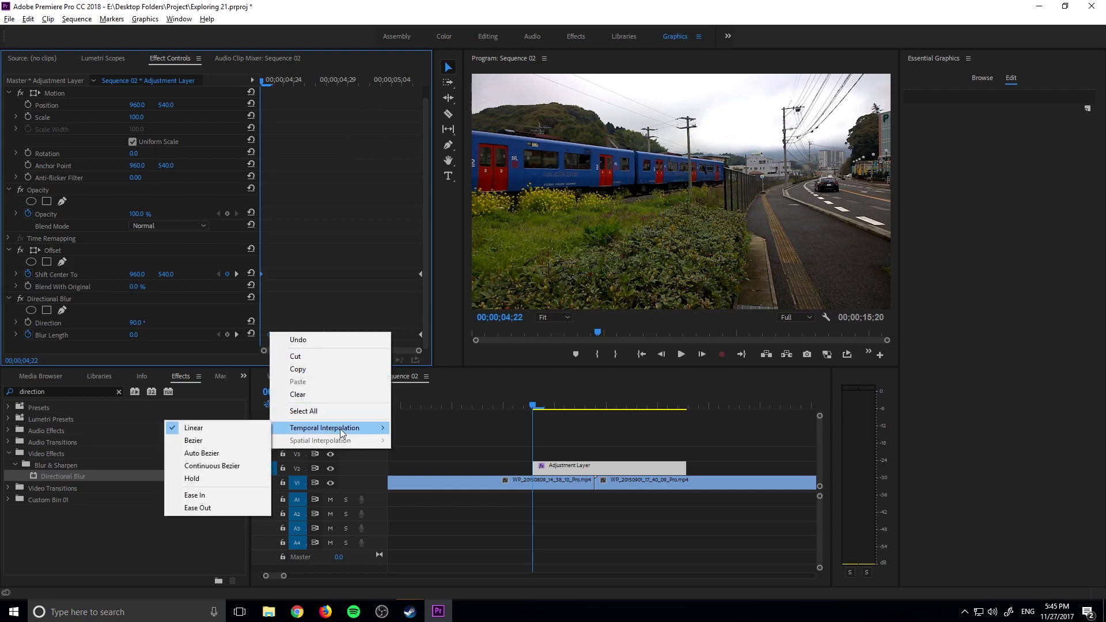
click(227, 508)
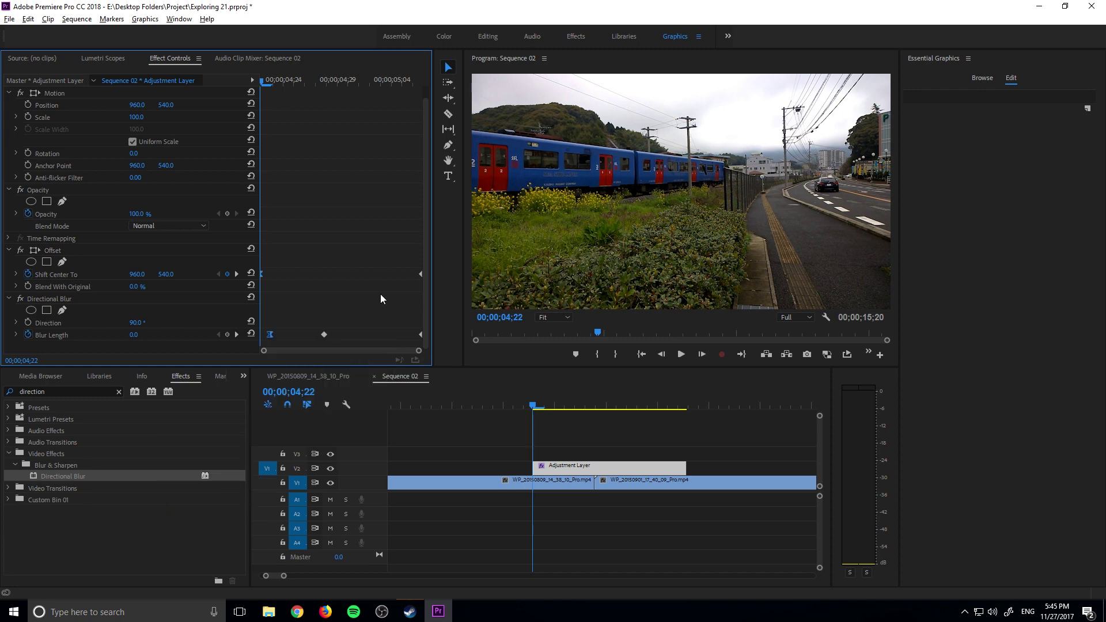
Select the end keyframes and set their temporal interpolation to Ease In.
drag(406, 240, 423, 345)
right_click(421, 274)
mouse_move(460, 369)
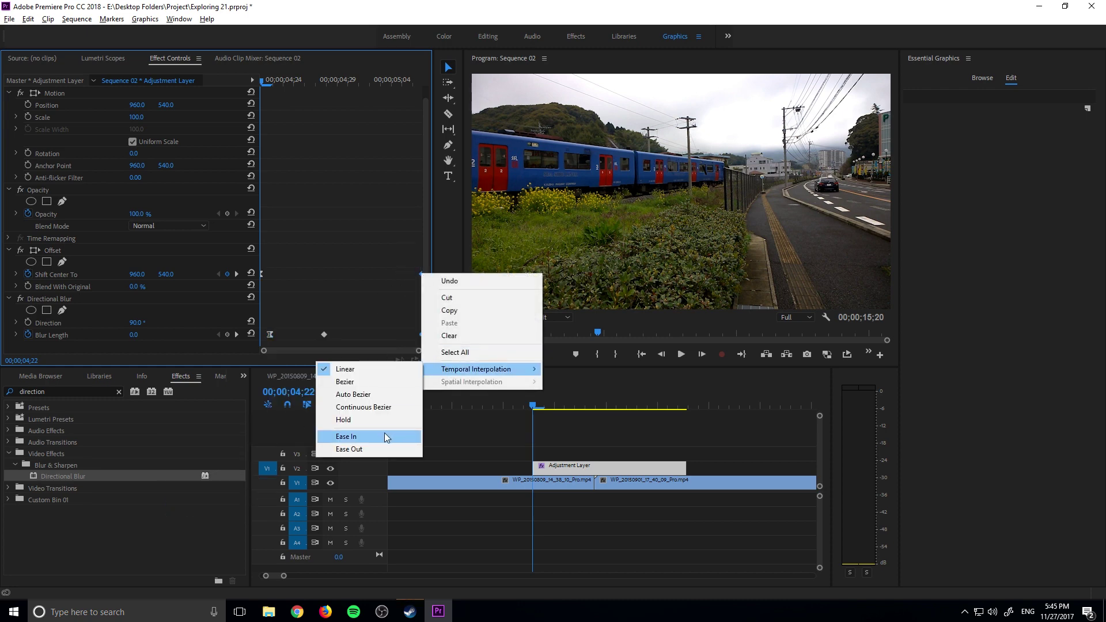
click(384, 434)
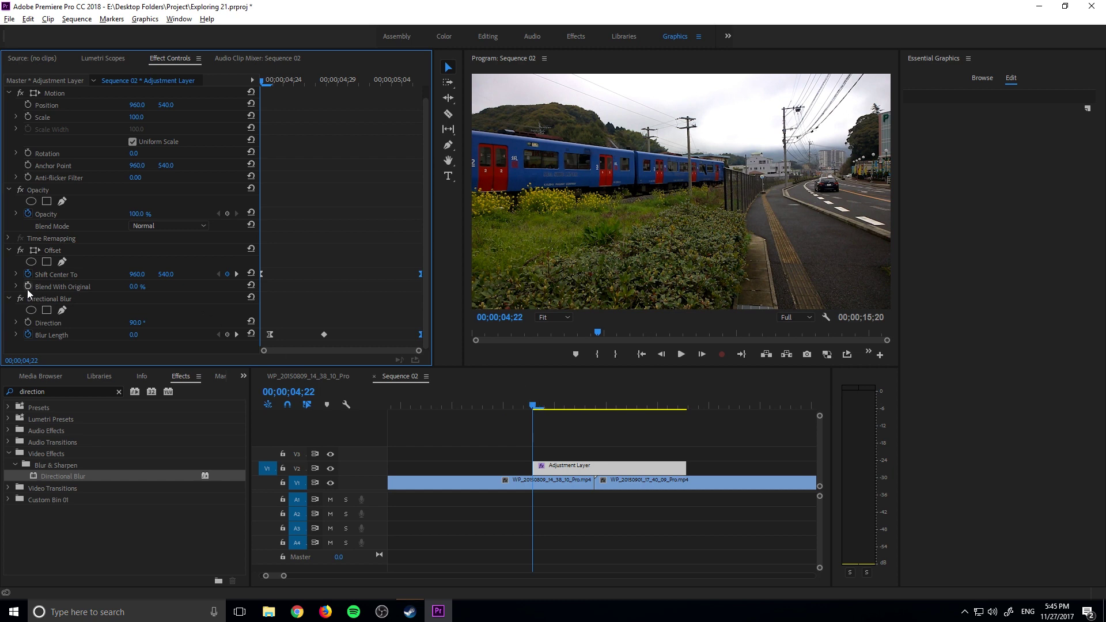
Reveal the Shift Center To velocity curve and scrub the eased whip-pan between 4;19 and 5;04.
click(16, 275)
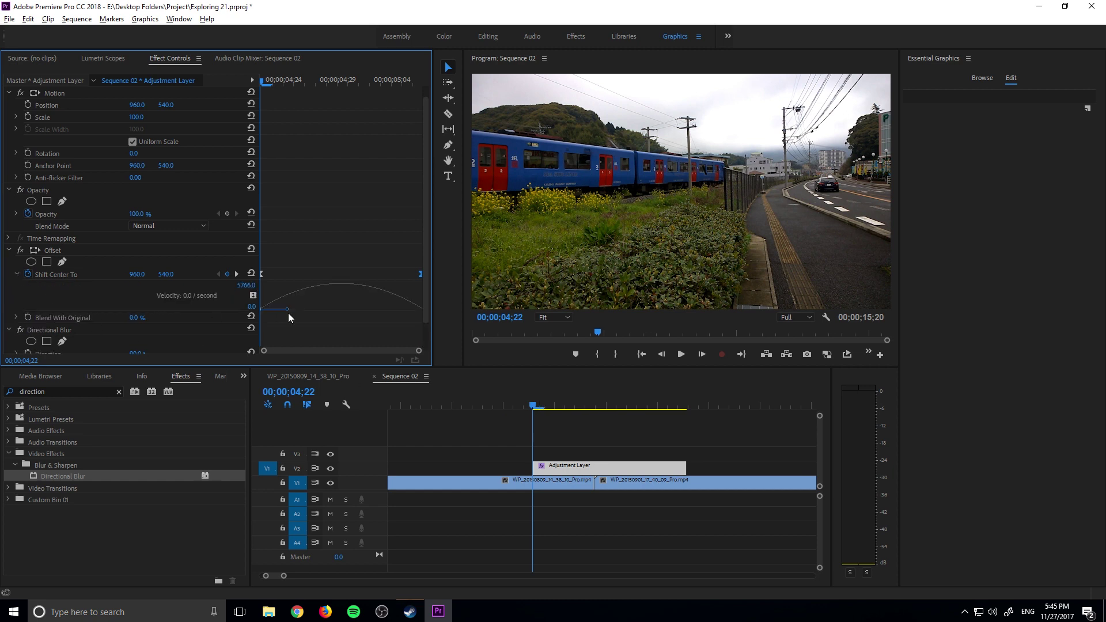
scroll(342, 302, down, 2)
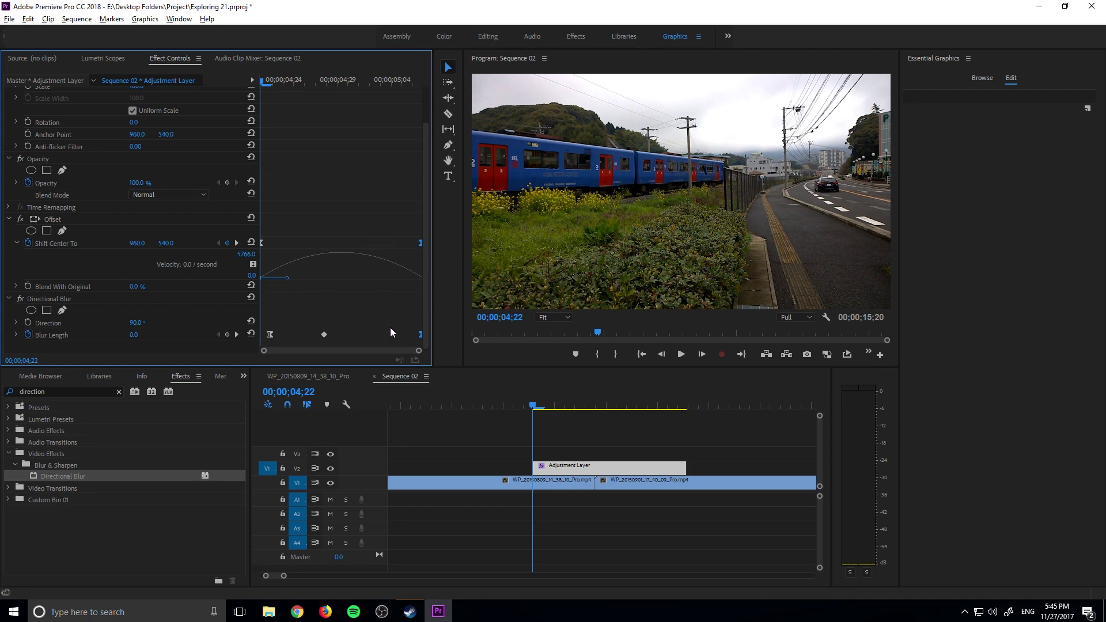
mouse_move(535, 407)
mouse_down()
mouse_move(585, 407)
mouse_move(520, 407)
mouse_up()
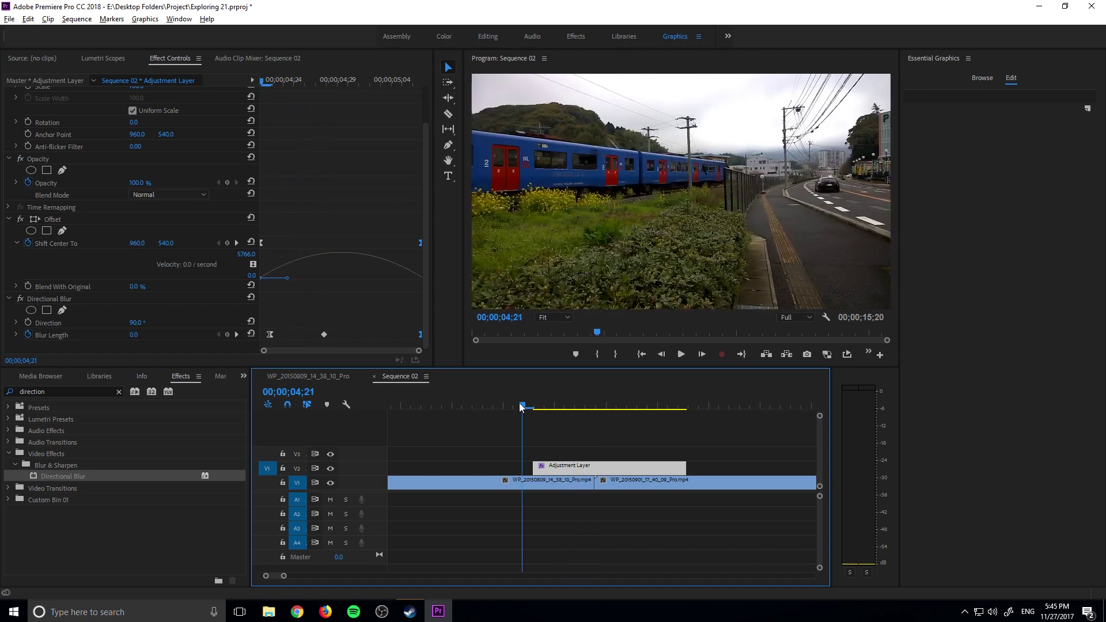
drag(651, 407, 590, 413)
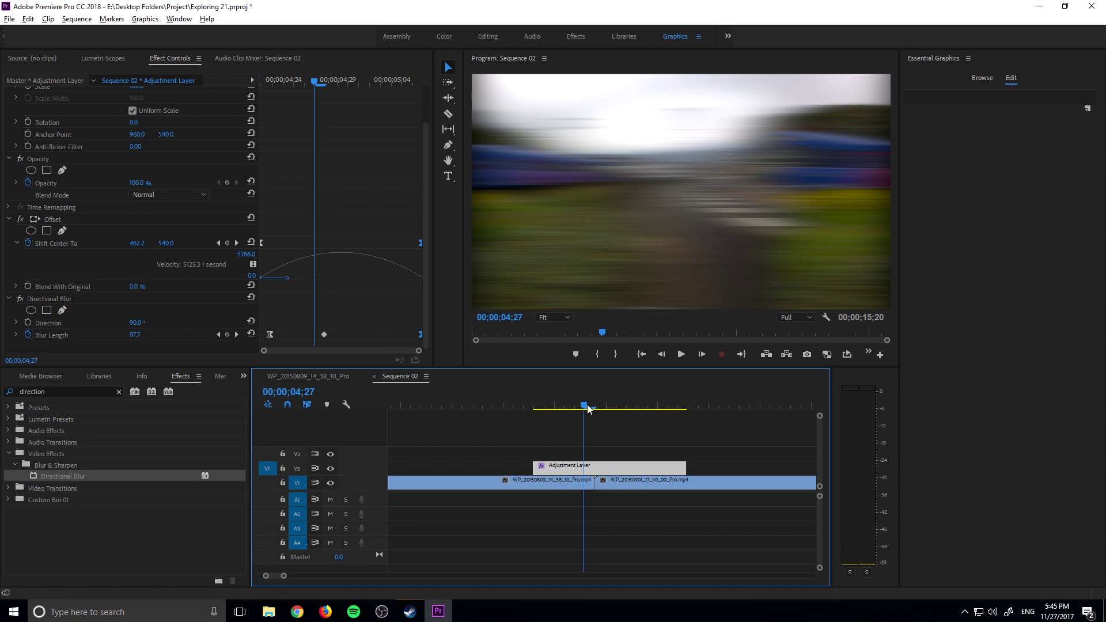
drag(588, 409, 511, 410)
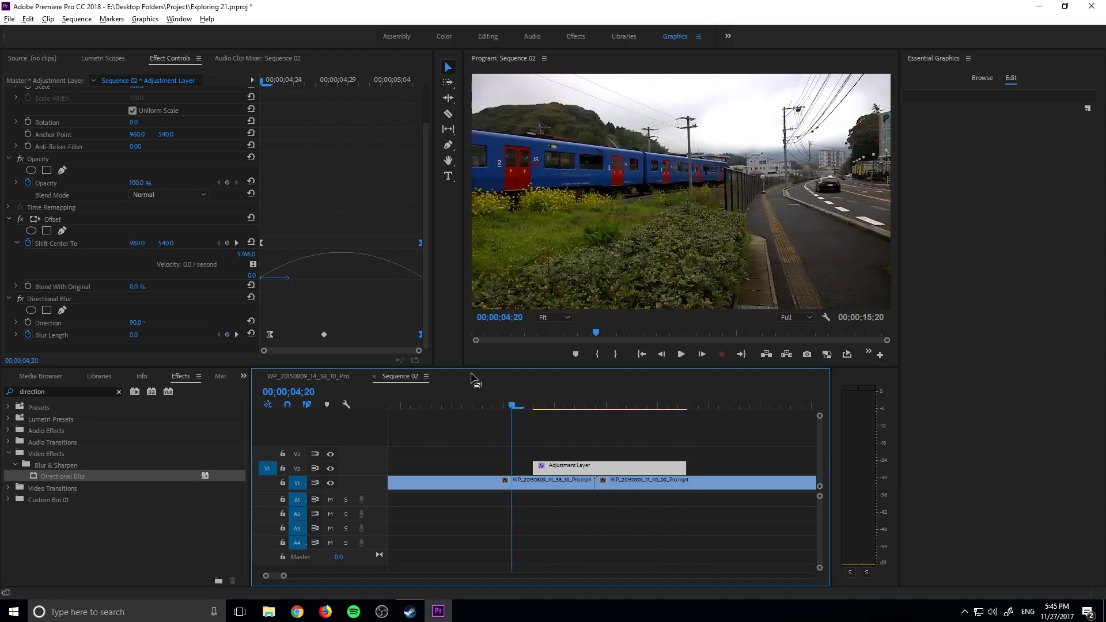
drag(599, 410, 528, 403)
key(space)
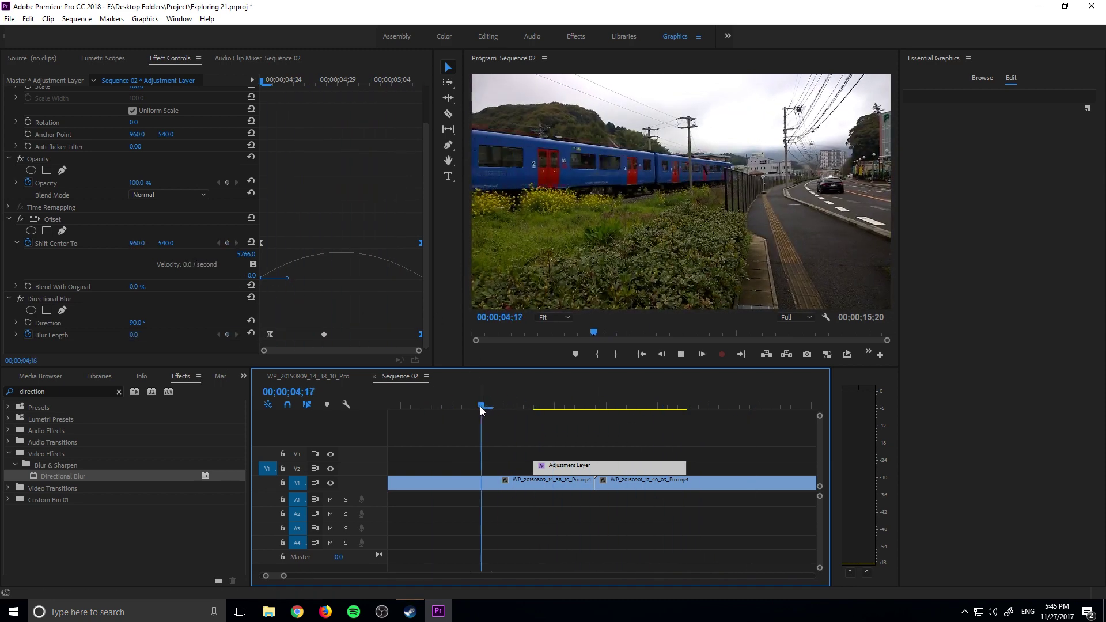
key(space)
click(470, 403)
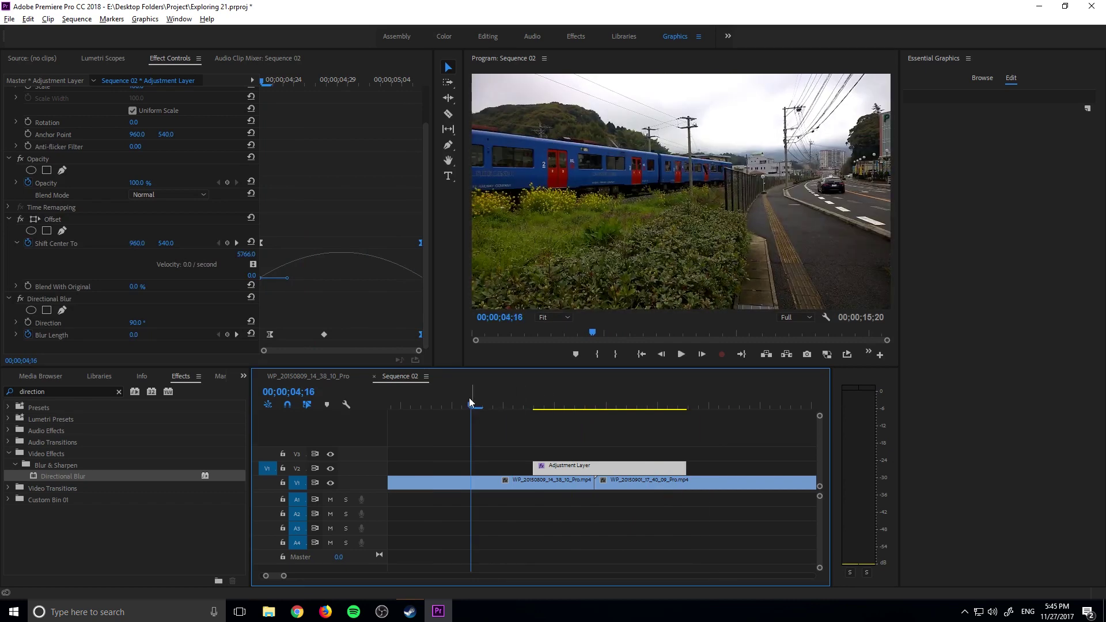
drag(648, 409, 615, 395)
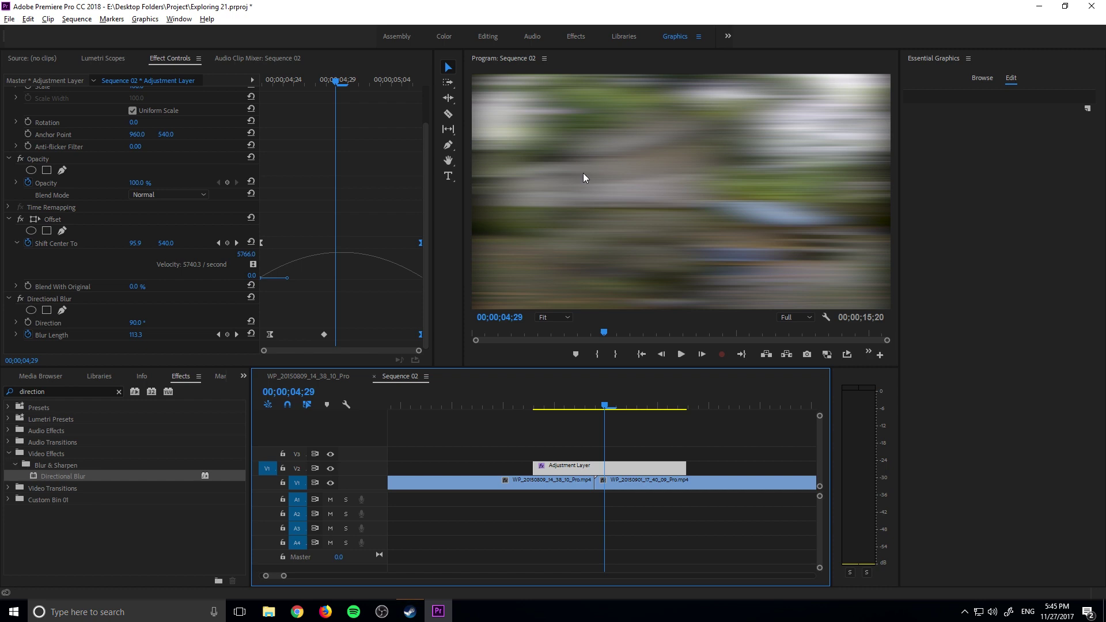
click(584, 406)
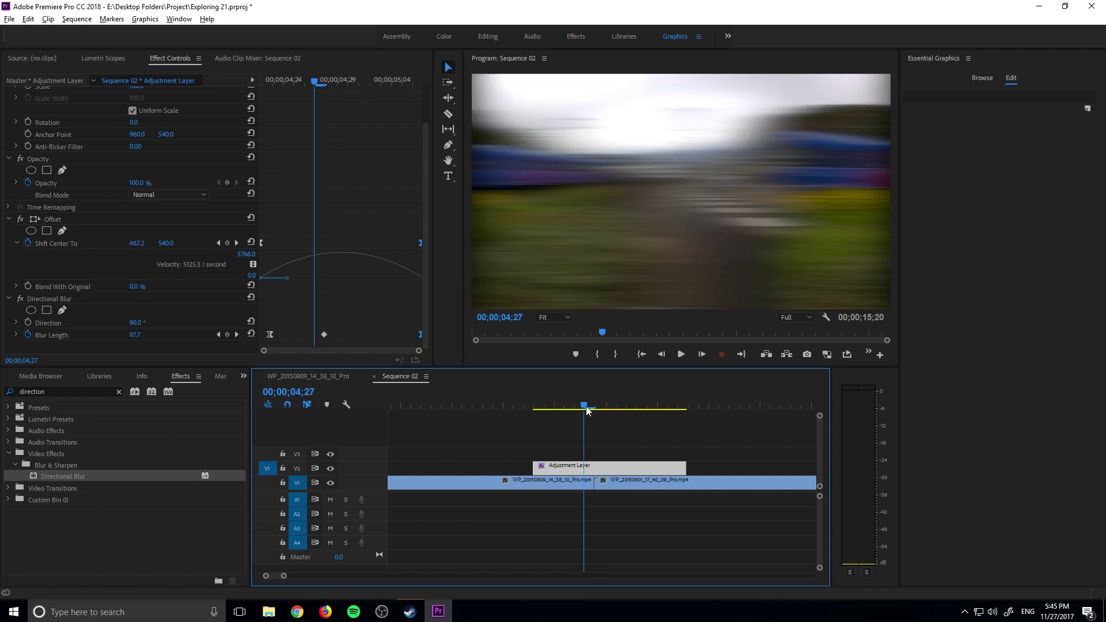
drag(593, 410, 585, 403)
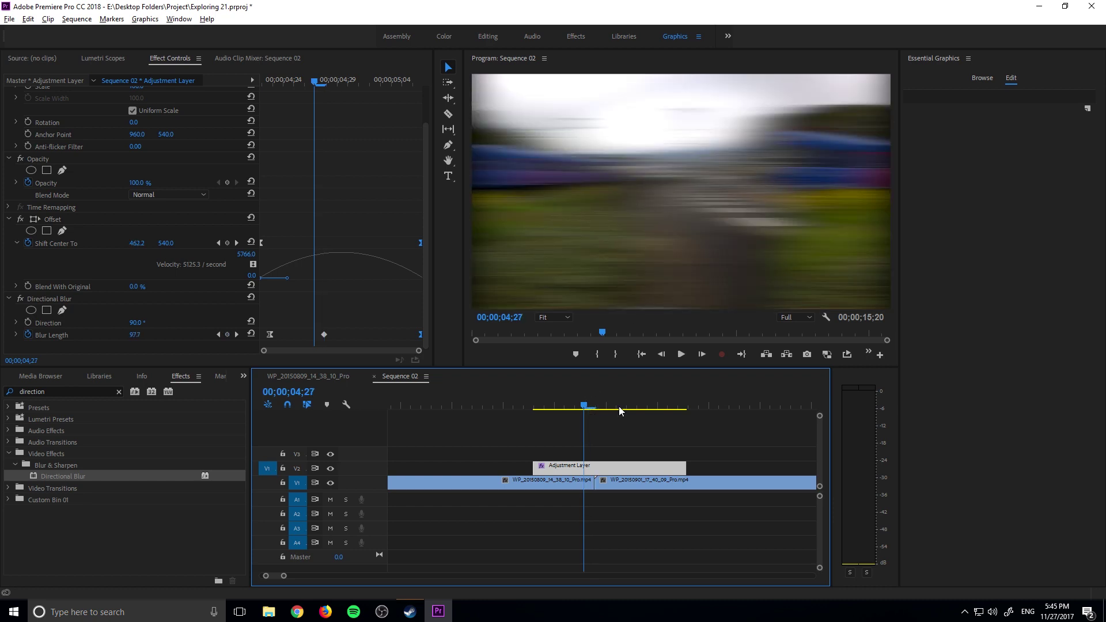
click(709, 354)
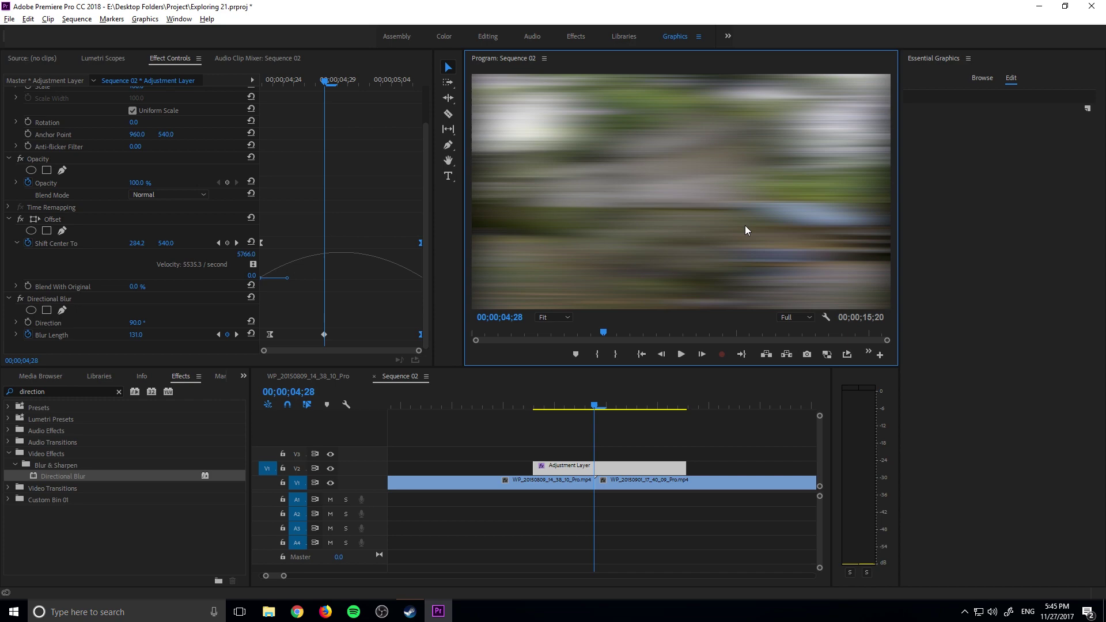
drag(608, 406, 461, 405)
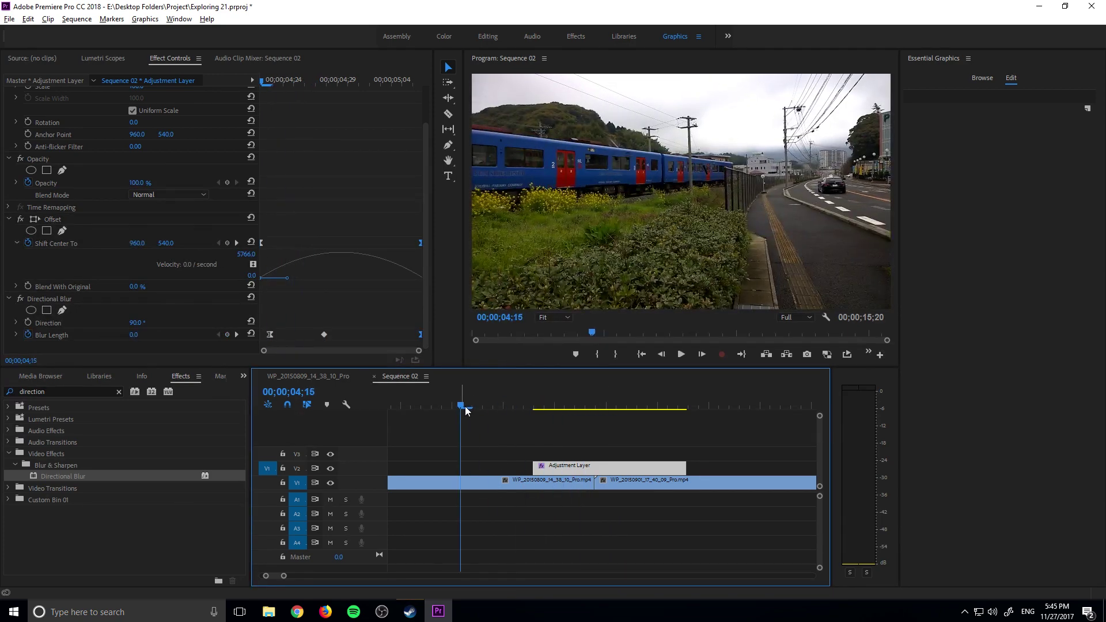
key(space)
click(462, 396)
drag(576, 393, 502, 400)
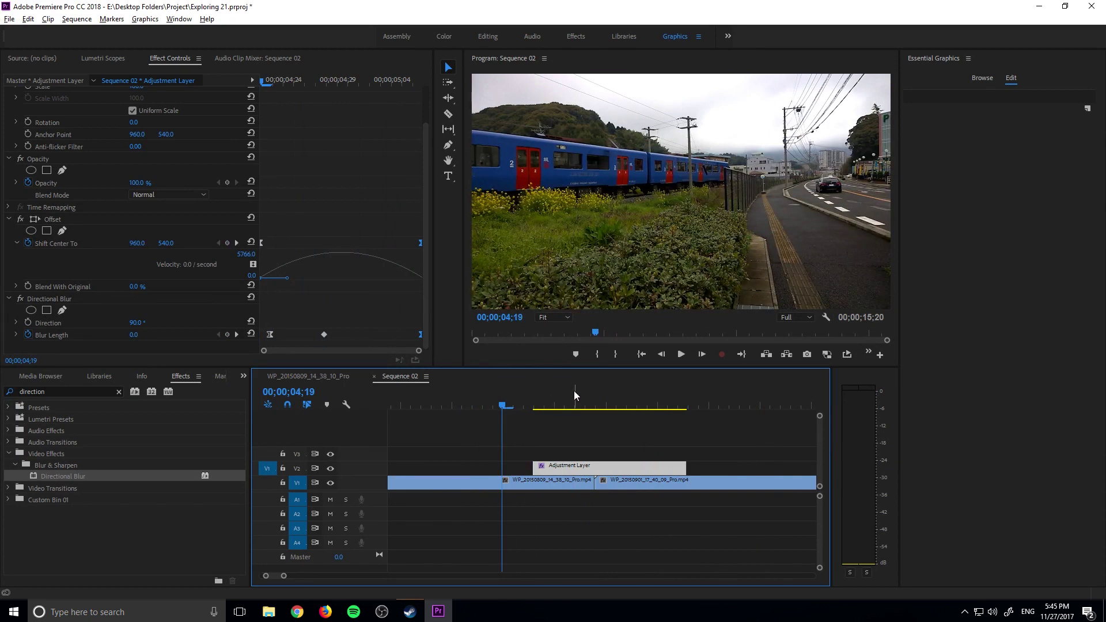